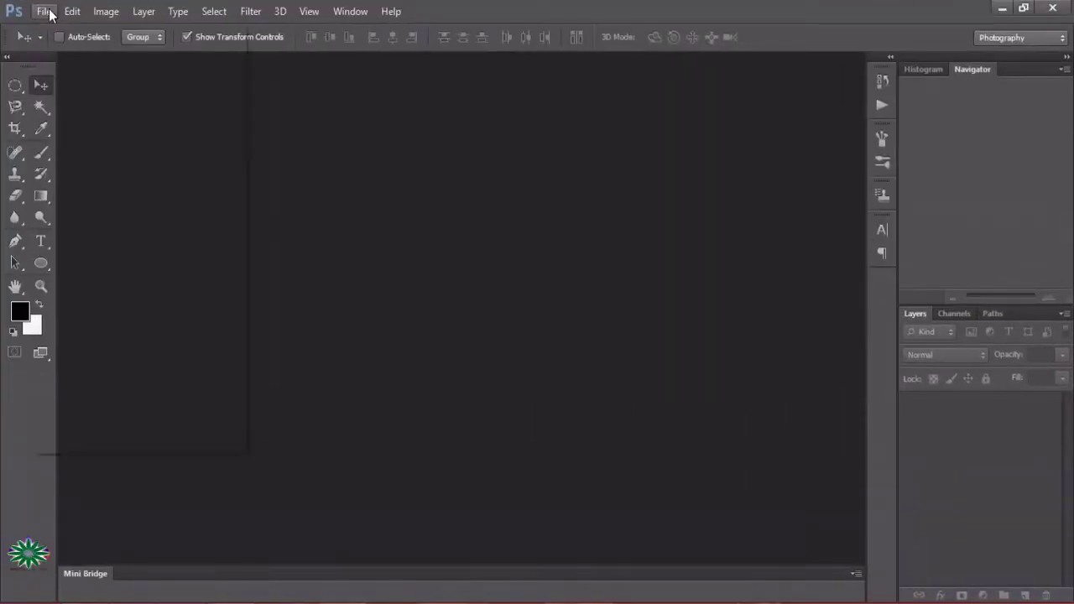
pyautogui.click(44, 11)
pyautogui.click(58, 47)
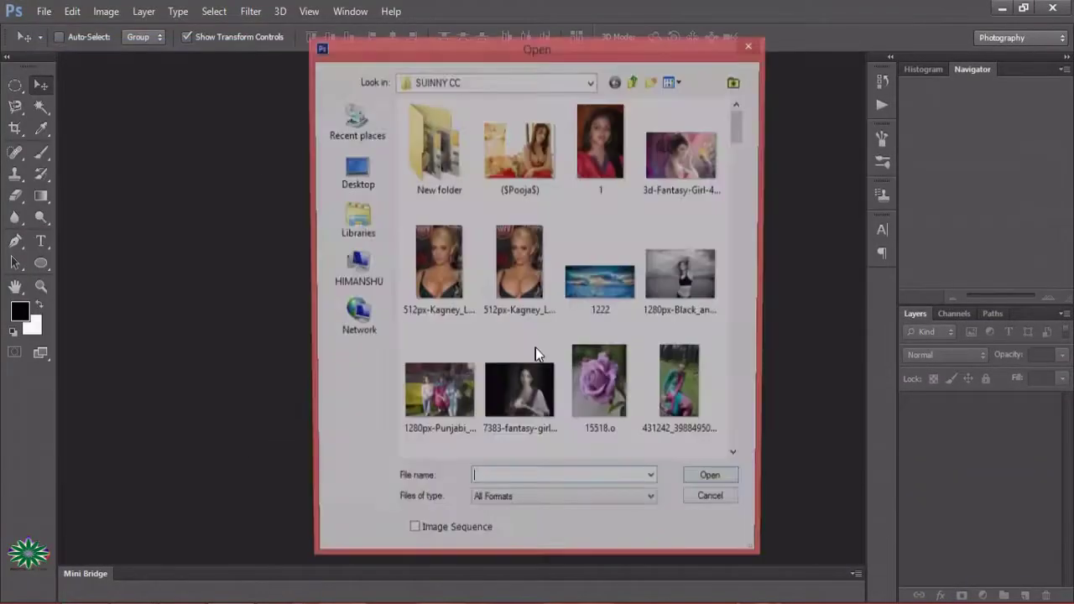
pyautogui.scroll(-3, 737, 139)
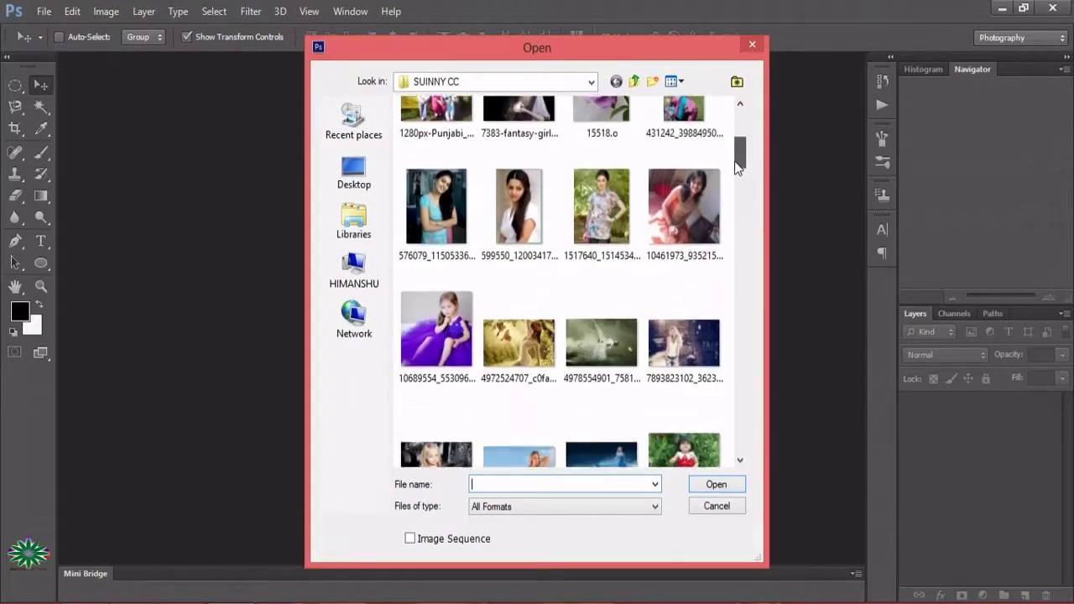
pyautogui.scroll(-3, 736, 139)
pyautogui.click(502, 232)
pyautogui.doubleClick(502, 232)
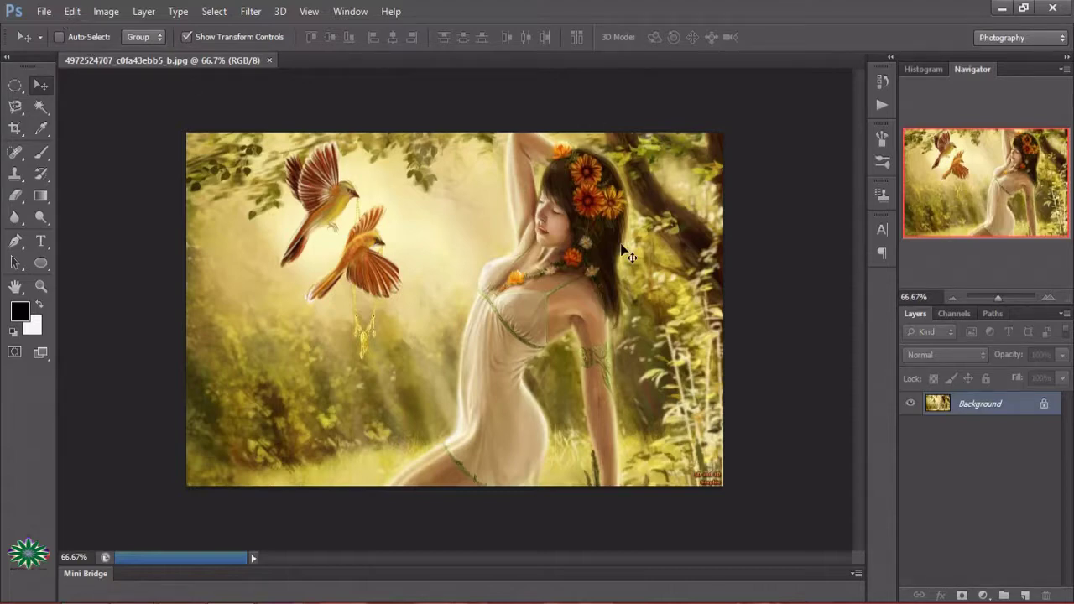
# Zoom in on the two birds to 200%
pyautogui.press('z')
pyautogui.click(344, 245)
pyautogui.click(345, 245)
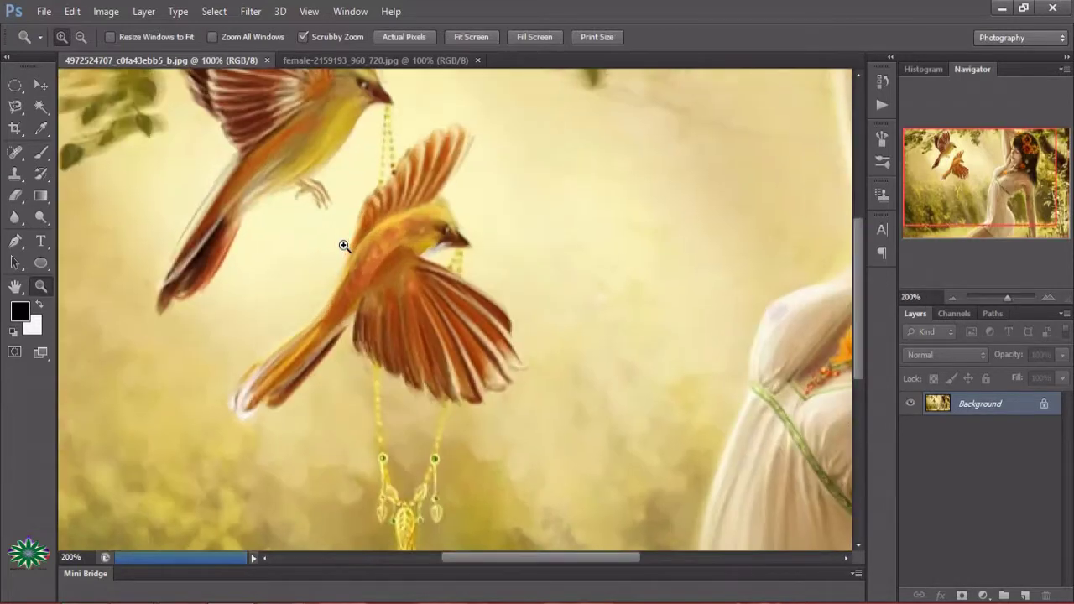
pyautogui.scroll(1, 344, 245)
pyautogui.scroll(2, 345, 245)
pyautogui.scroll(2, 347, 246)
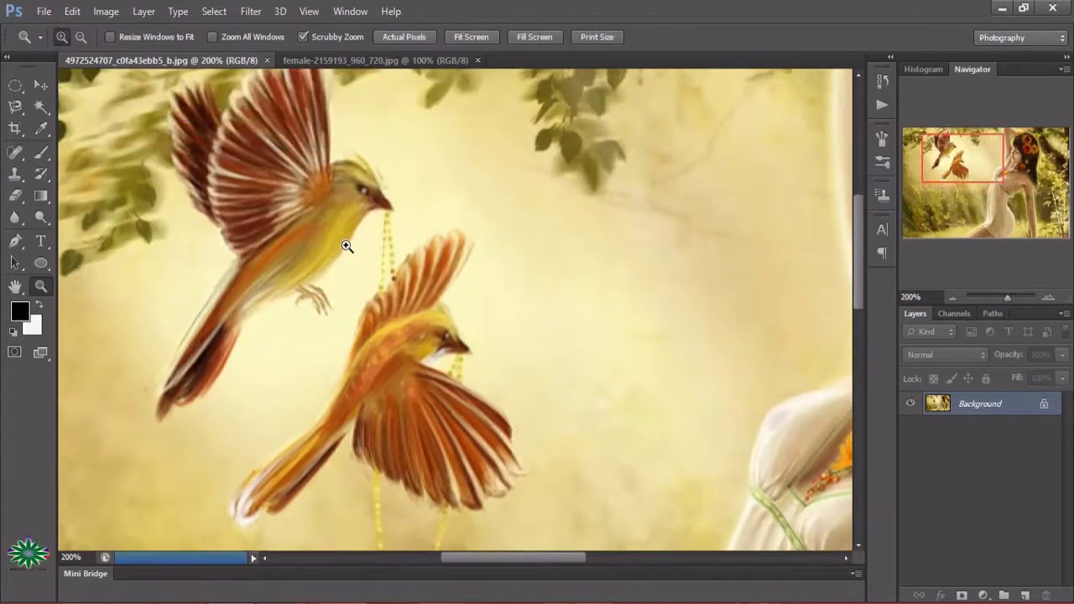
pyautogui.scroll(1, 346, 246)
pyautogui.scroll(1, 347, 246)
# Magnify the upper bird to 300%, pan it into view, and pick the Move tool
pyautogui.click(346, 246)
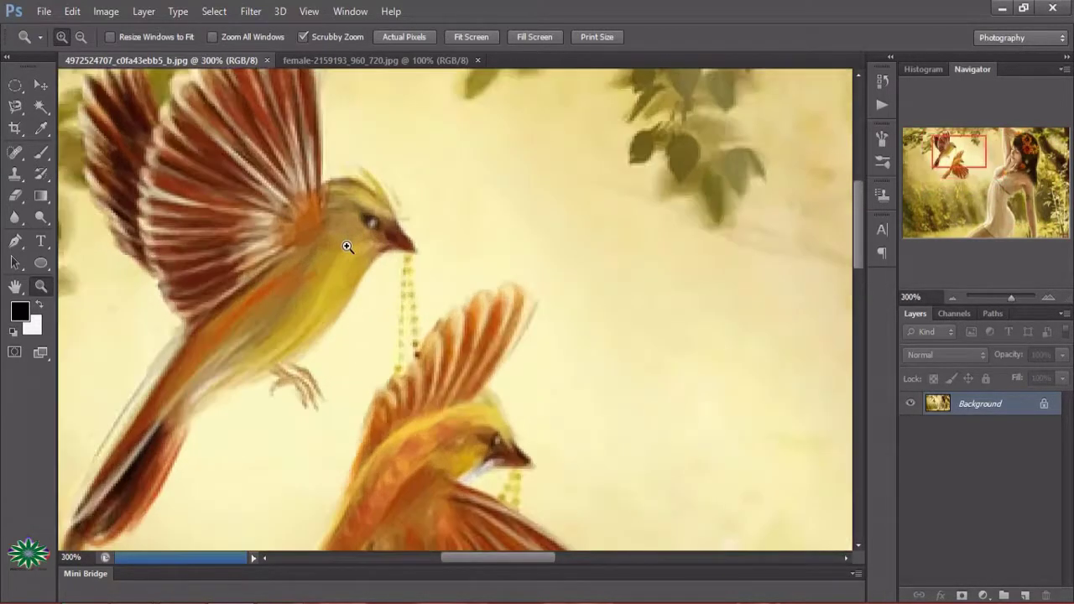
pyautogui.scroll(2, 360, 271)
pyautogui.scroll(4, 358, 274)
pyautogui.scroll(-4, 358, 273)
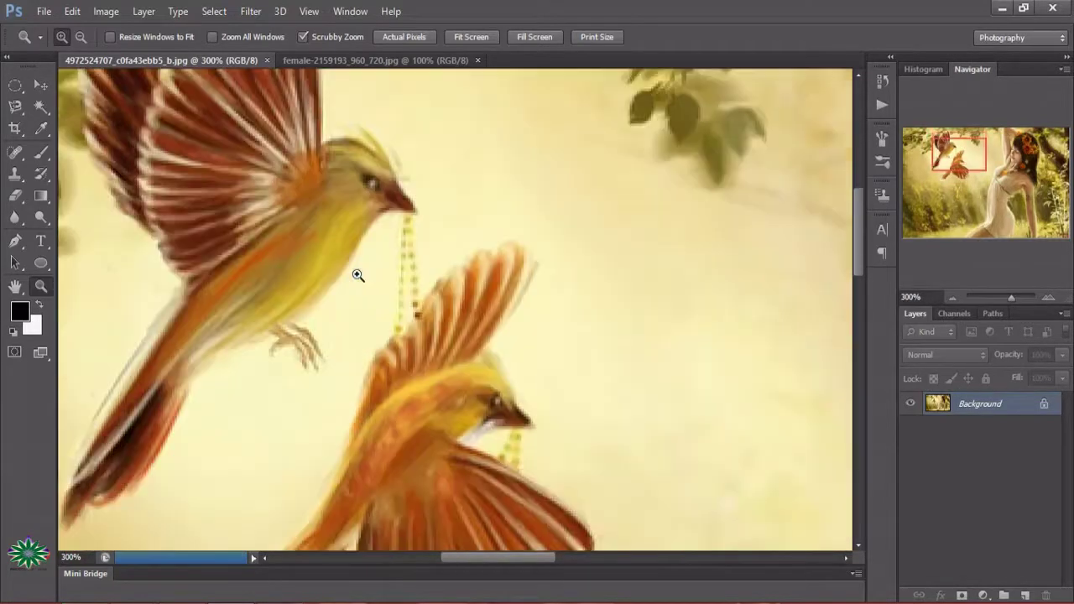
pyautogui.scroll(-2, 358, 276)
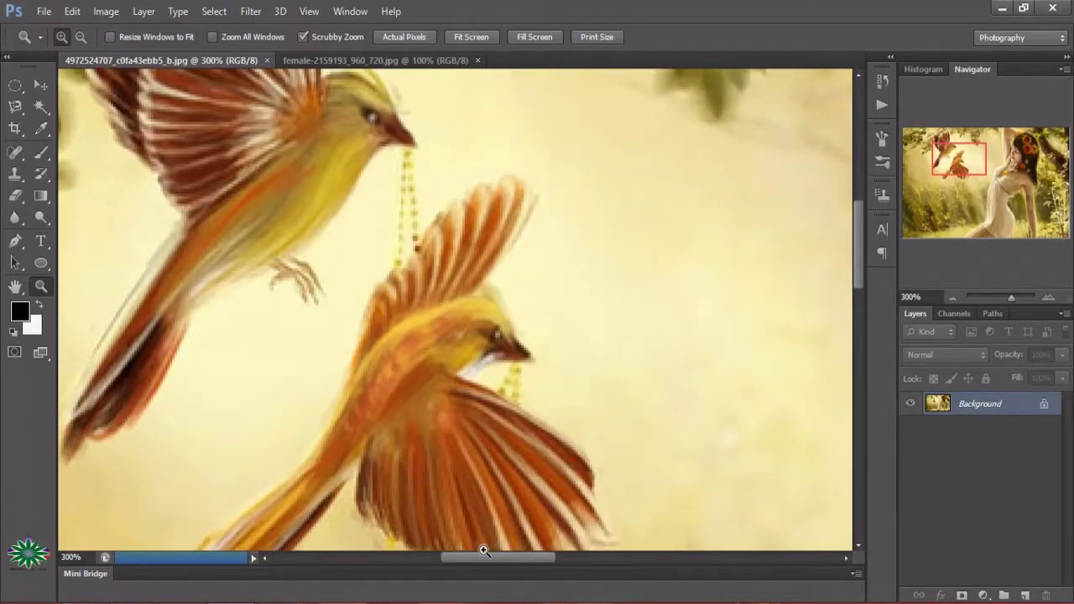
pyautogui.moveTo(484, 557)
pyautogui.mouseDown()
pyautogui.moveTo(437, 562)
pyautogui.moveTo(446, 562)
pyautogui.mouseUp()
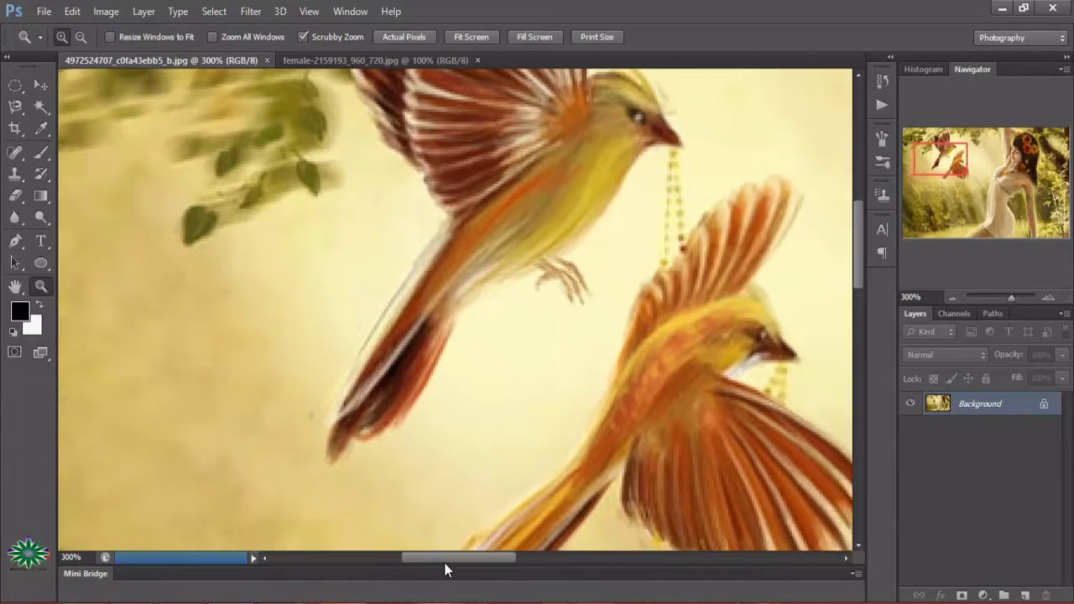
pyautogui.click(49, 88)
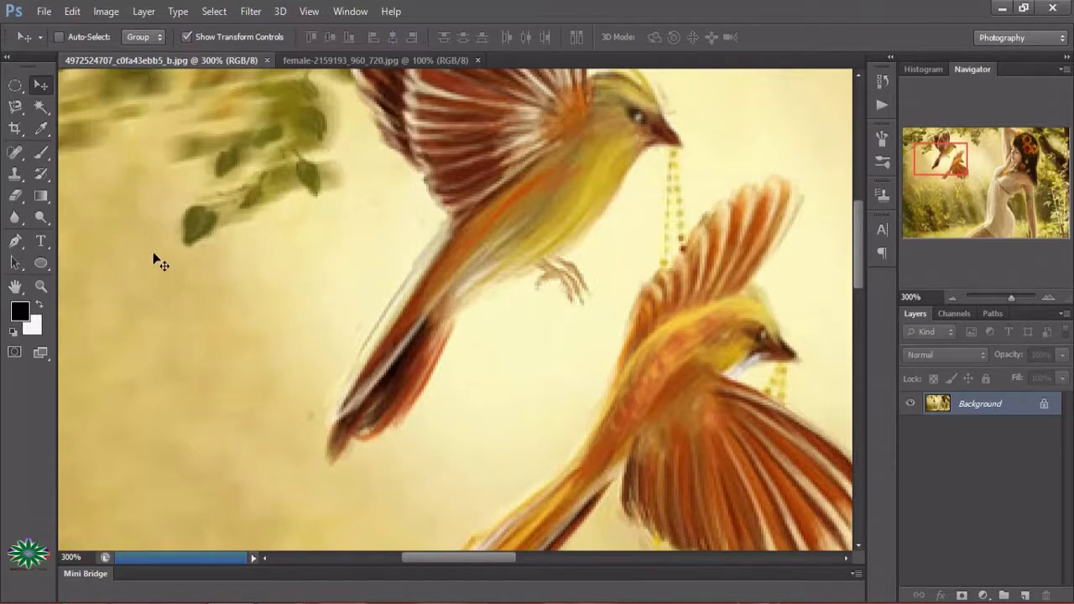
# With the Pen tool, start a path at the bird's breast, beak and necklace chain
pyautogui.click(15, 240)
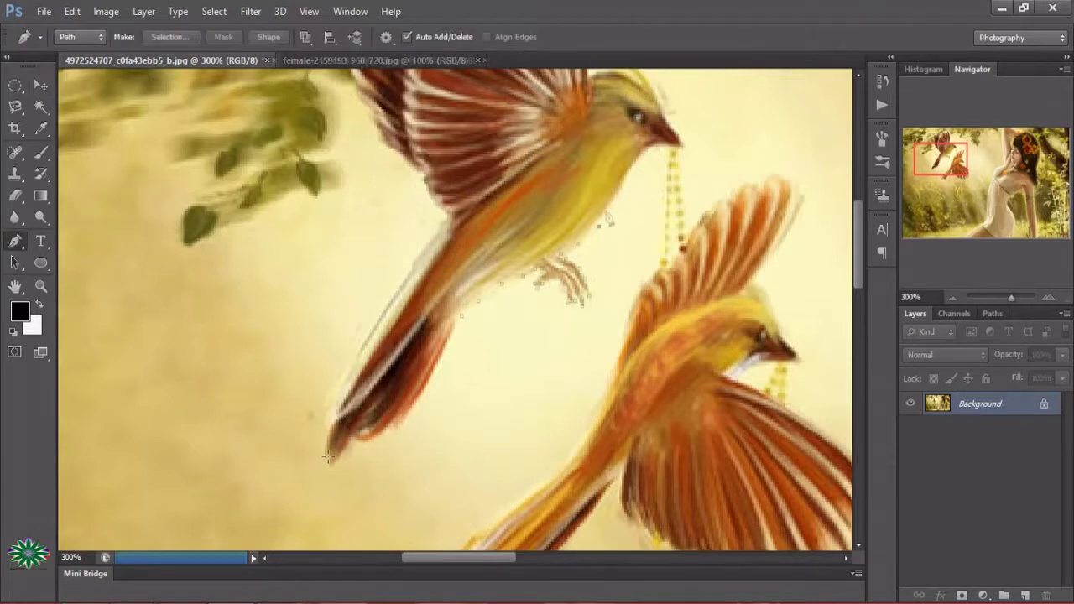
pyautogui.click(618, 186)
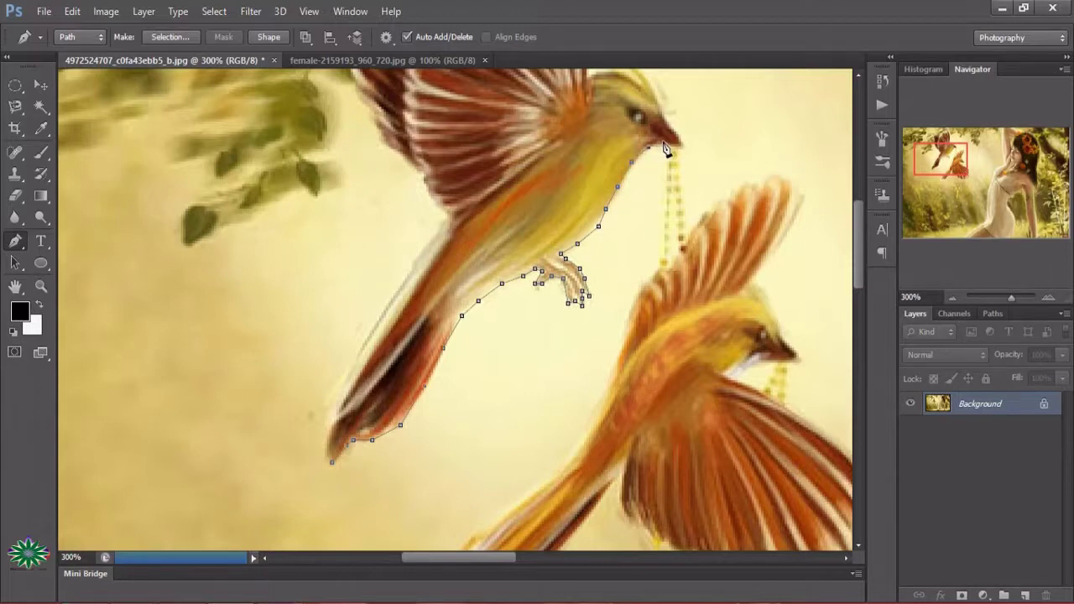
pyautogui.click(667, 147)
pyautogui.click(666, 178)
pyautogui.click(662, 234)
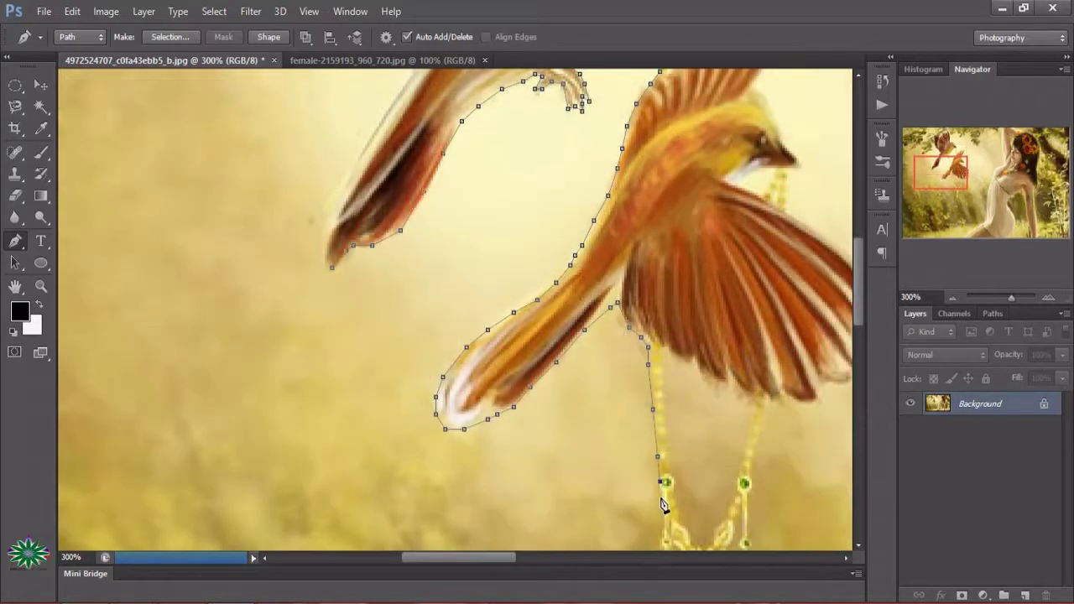
pyautogui.click(662, 510)
# Continue the path down the necklace's left edge to the pendant's curved bottom
pyautogui.moveTo(857, 290); pyautogui.dragTo(858, 324)
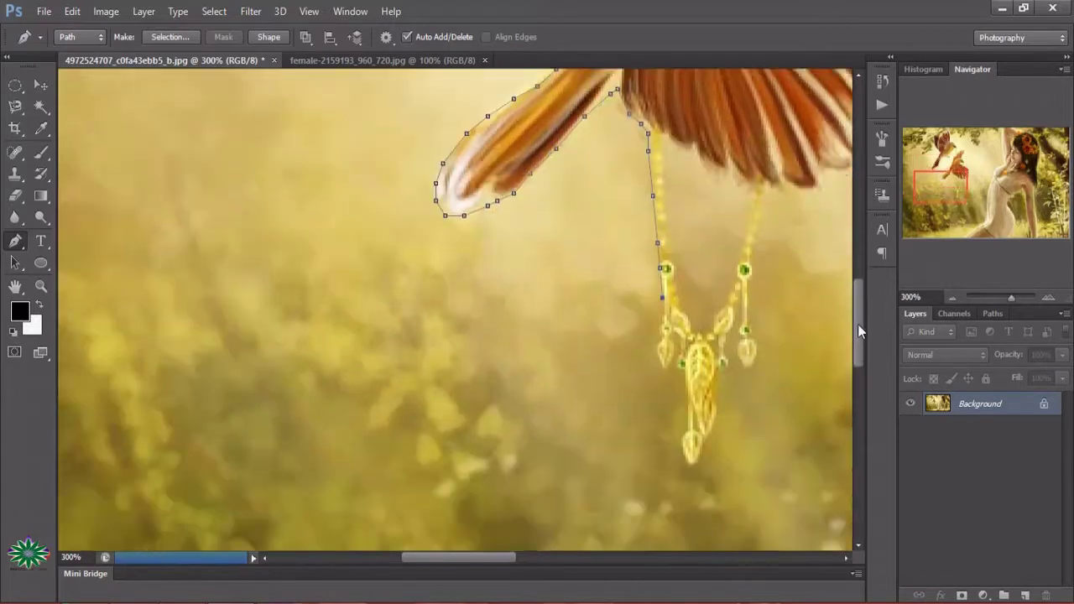
pyautogui.click(662, 316)
pyautogui.click(658, 348)
pyautogui.click(658, 358)
pyautogui.click(689, 410)
pyautogui.click(684, 439)
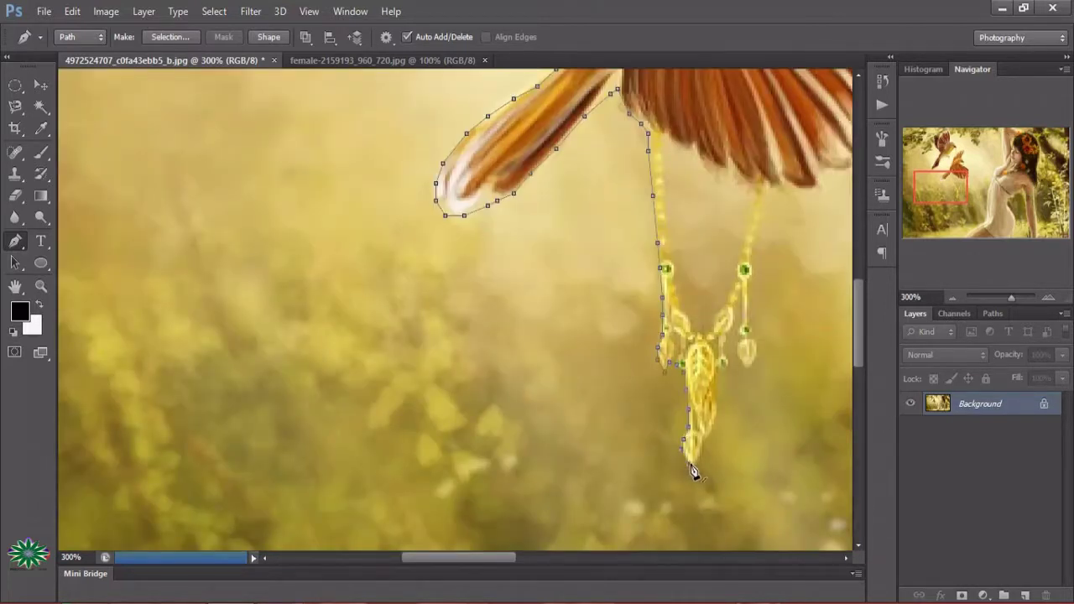
pyautogui.moveTo(690, 465); pyautogui.dragTo(709, 436)
# Trace the path up the pendant's right side and chain, then along the lower bird's wing
pyautogui.click(715, 412)
pyautogui.click(721, 363)
pyautogui.click(747, 329)
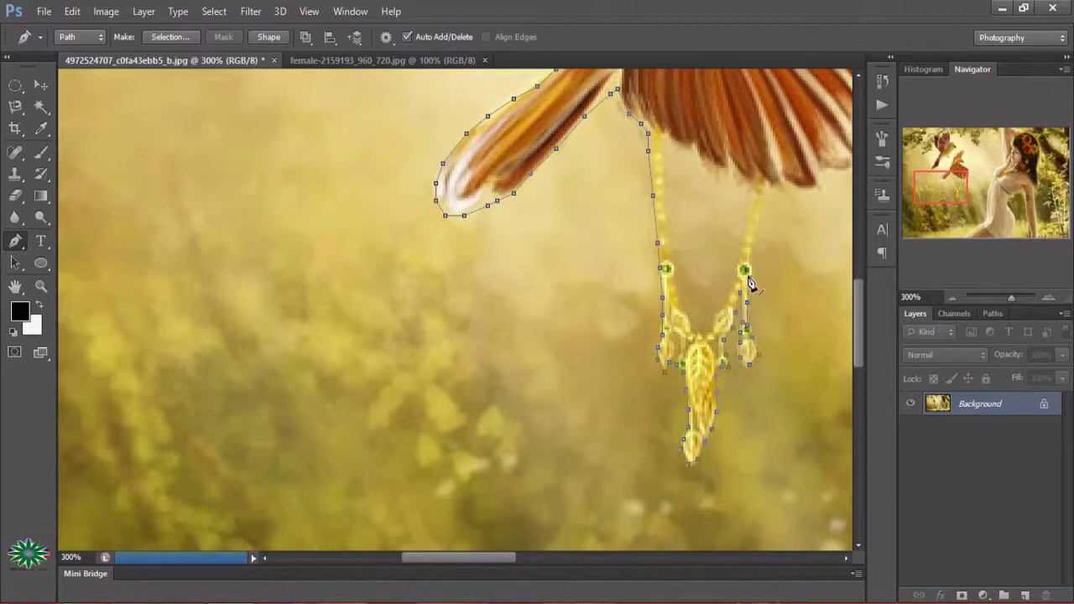
pyautogui.click(758, 223)
pyautogui.click(772, 192)
pyautogui.click(793, 191)
pyautogui.click(827, 172)
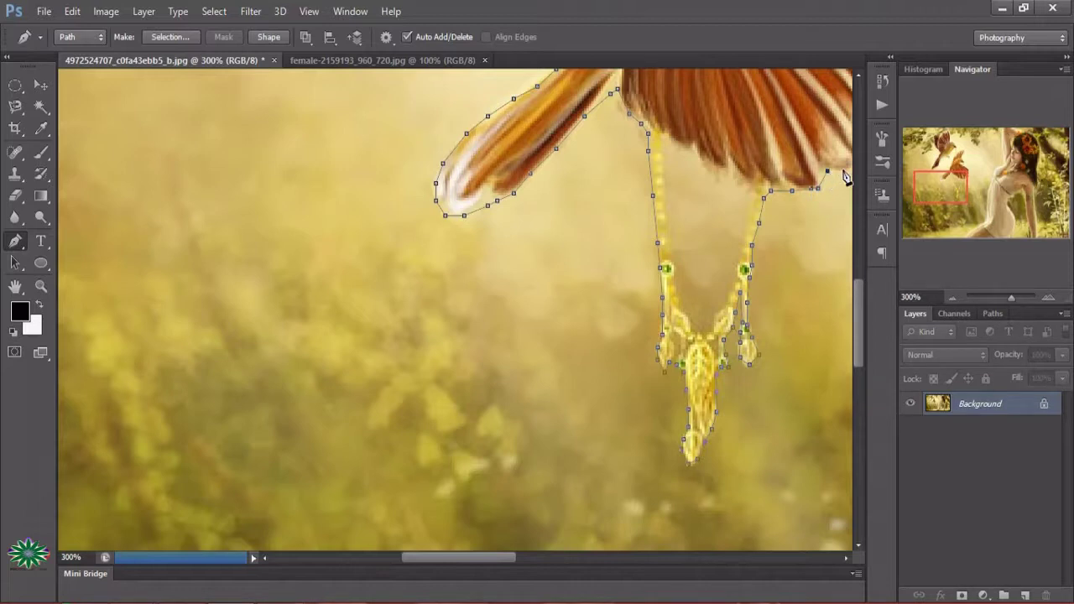
# Extend the path around the lower bird's wingtip and down the upper bird's left wing
pyautogui.moveTo(508, 558)
pyautogui.mouseDown()
pyautogui.moveTo(540, 570)
pyautogui.moveTo(576, 554)
pyautogui.mouseUp()
pyautogui.moveTo(858, 317); pyautogui.dragTo(858, 288)
pyautogui.click(505, 362)
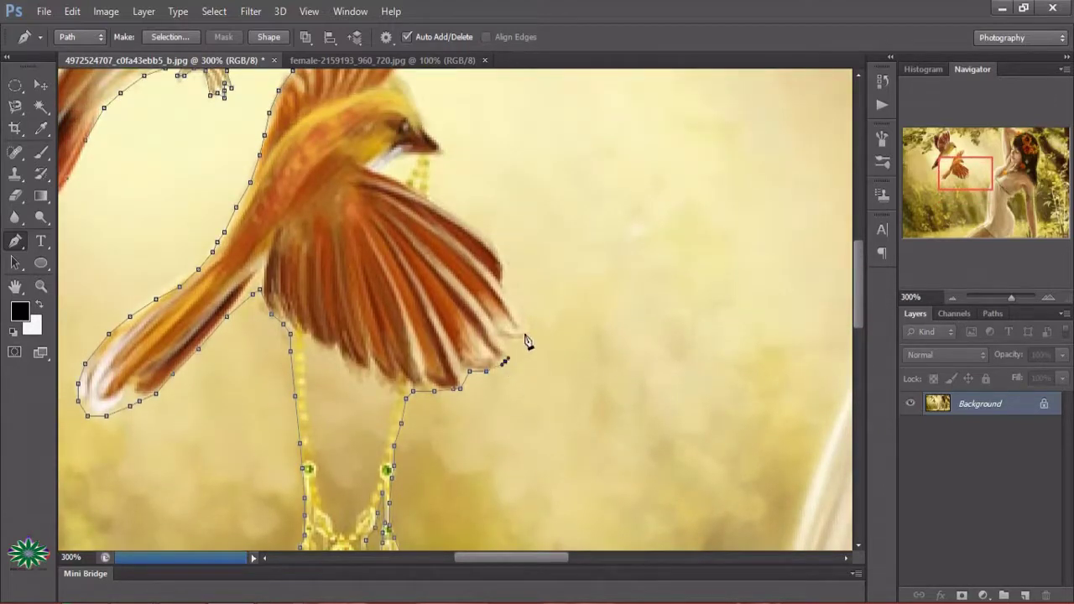
pyautogui.click(524, 335)
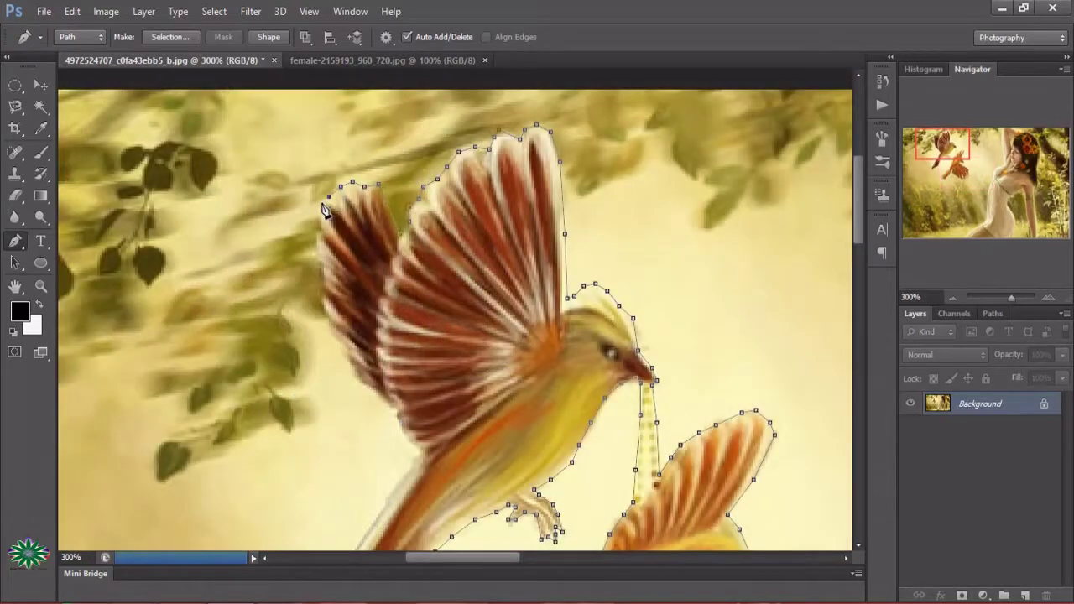
pyautogui.click(319, 219)
pyautogui.click(320, 267)
pyautogui.click(322, 287)
pyautogui.click(323, 309)
# Continue the outline further down along the wing edge
pyautogui.click(331, 330)
pyautogui.click(342, 363)
pyautogui.click(357, 382)
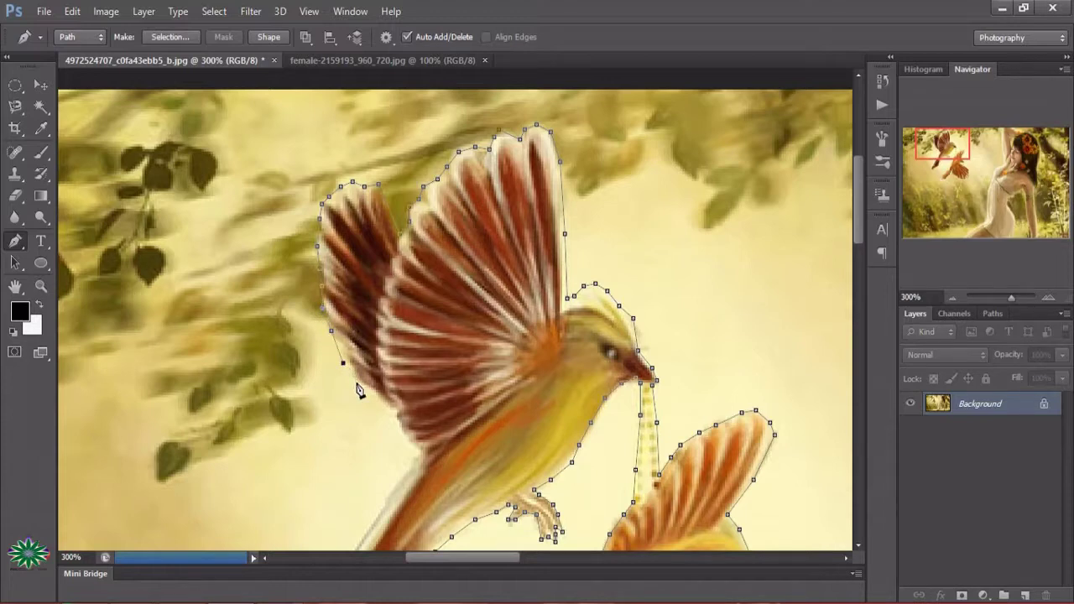
pyautogui.click(379, 400)
pyautogui.click(404, 427)
pyautogui.click(417, 448)
pyautogui.click(415, 462)
pyautogui.moveTo(857, 217); pyautogui.dragTo(857, 260)
# Outline the tail to its tip, close at the necklace chain, and load the path as a selection
pyautogui.click(394, 288)
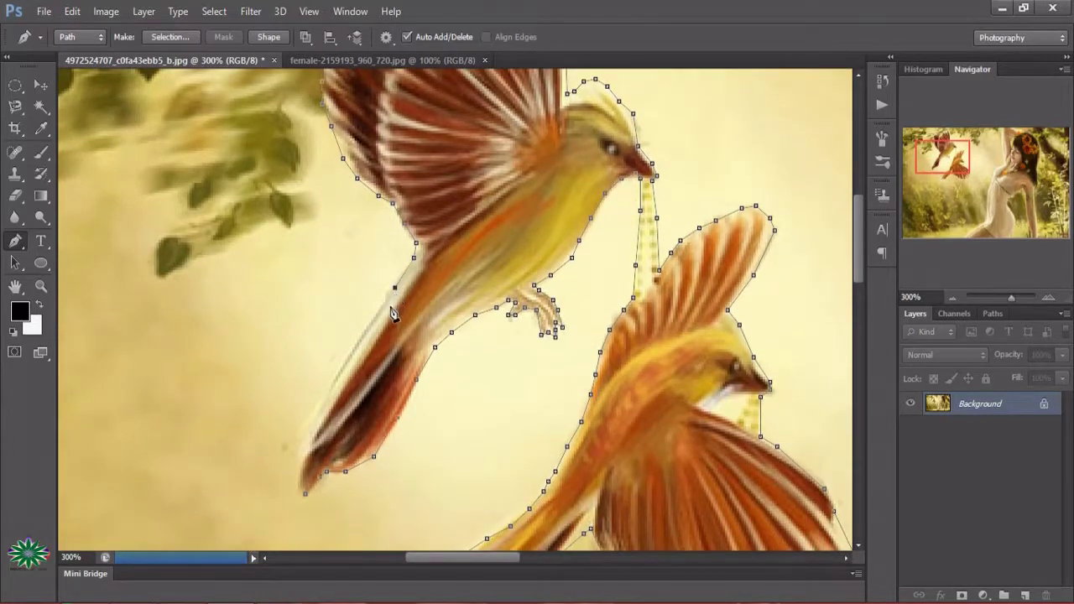
pyautogui.click(374, 315)
pyautogui.click(345, 349)
pyautogui.click(328, 382)
pyautogui.click(312, 422)
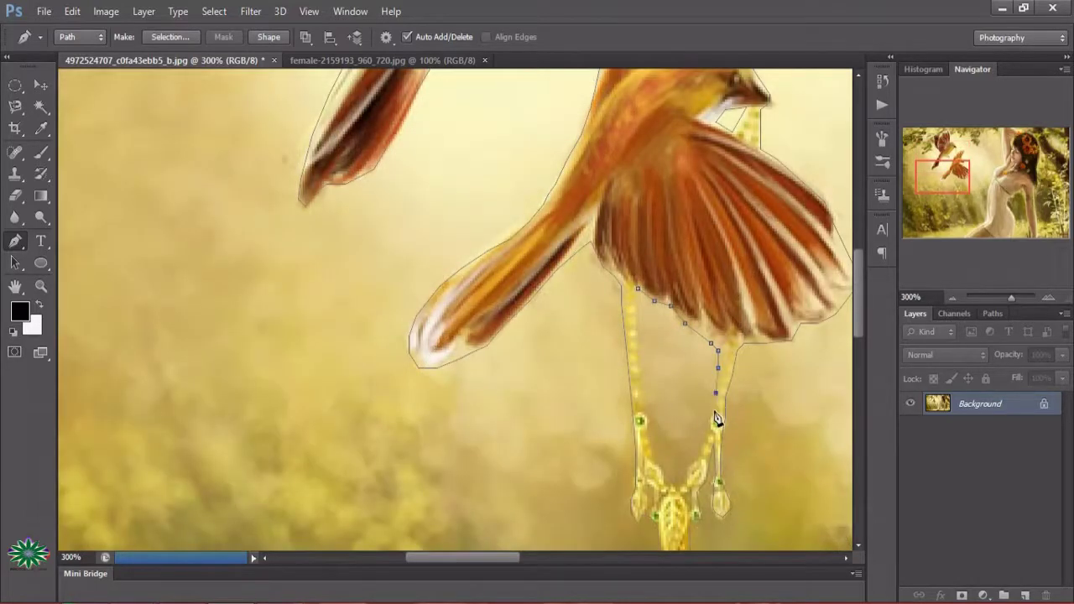
pyautogui.click(706, 435)
pyautogui.click(697, 452)
pyautogui.hotkey('ctrl', 'Return')
# Zoom back out, then select girl-354579_960_720.jpg in the Open dialog
pyautogui.press('z')
pyautogui.keyDown('alt'); pyautogui.click(383, 292); pyautogui.keyUp('alt')
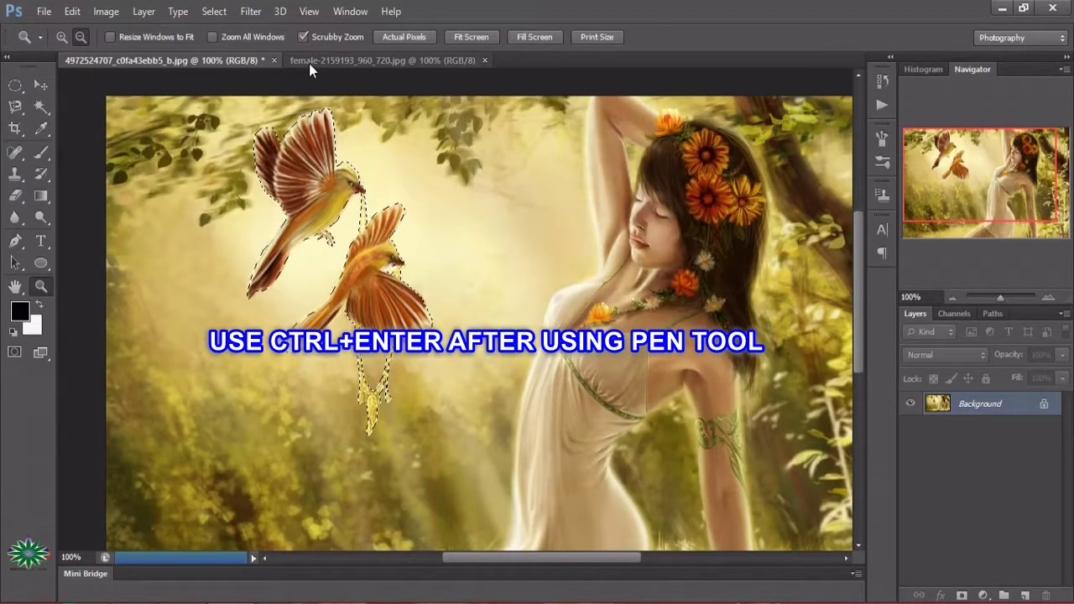
pyautogui.press('v')
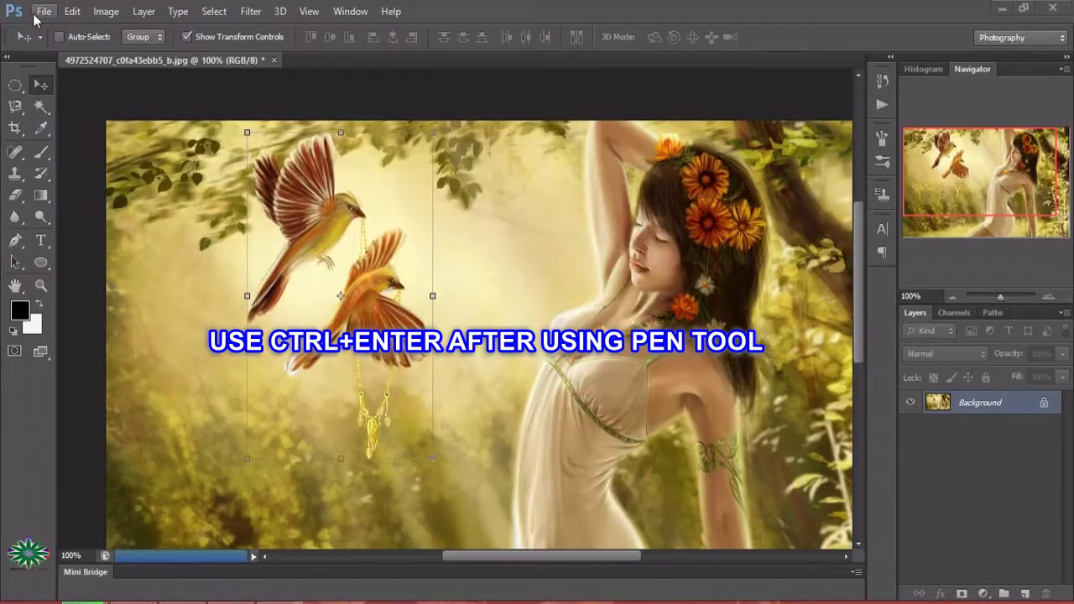
pyautogui.click(44, 11)
pyautogui.click(48, 43)
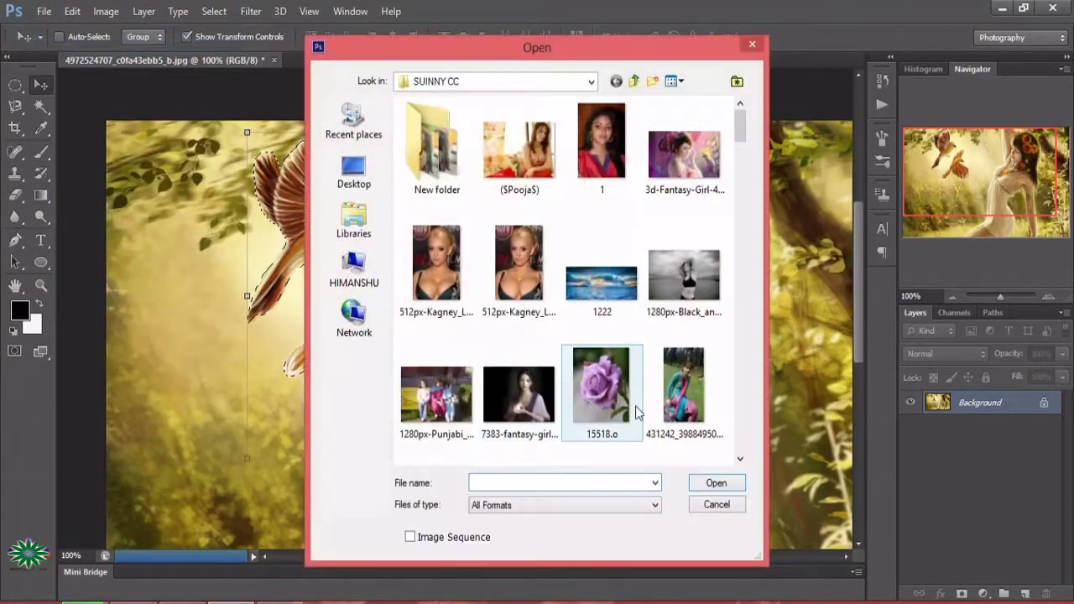
pyautogui.moveTo(739, 126); pyautogui.dragTo(750, 244)
pyautogui.click(534, 304)
# Open the girl photo and zoom it to 100%
pyautogui.doubleClick(533, 302)
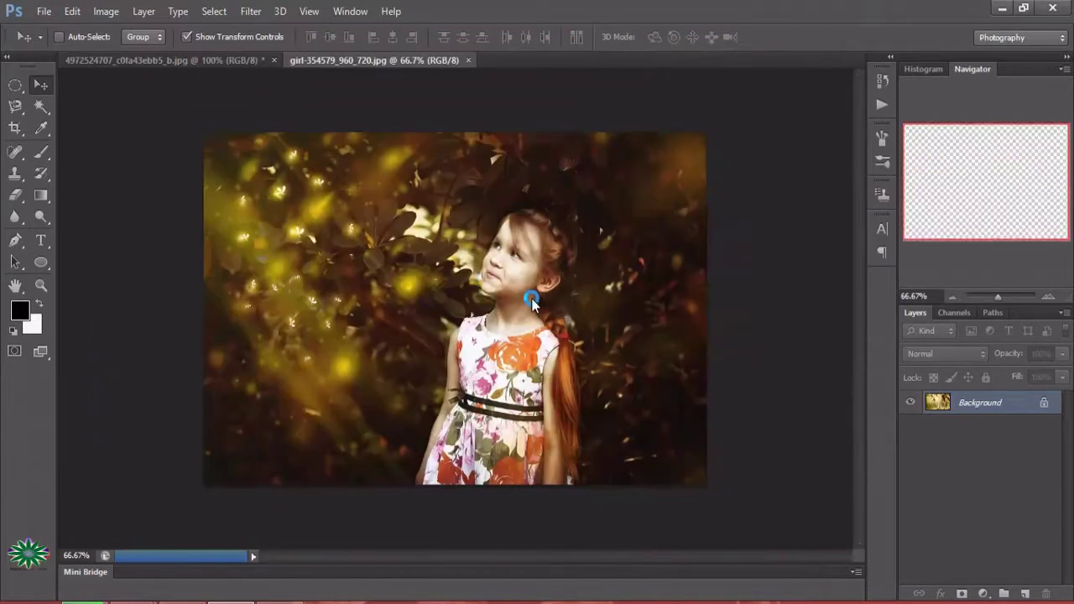
pyautogui.click(42, 283)
pyautogui.click(303, 322)
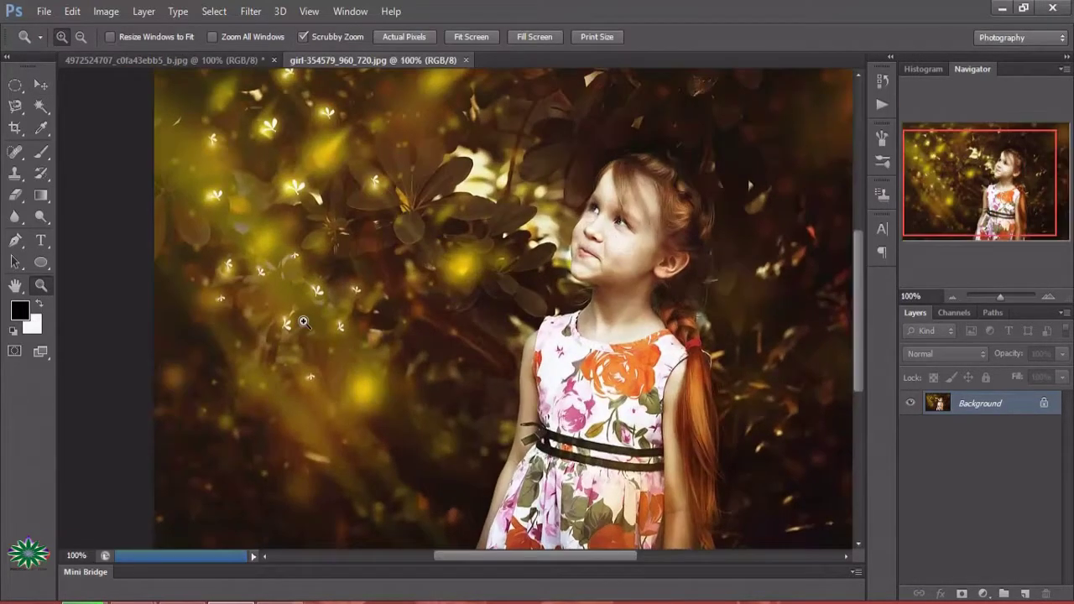
pyautogui.scroll(1, 647, 374)
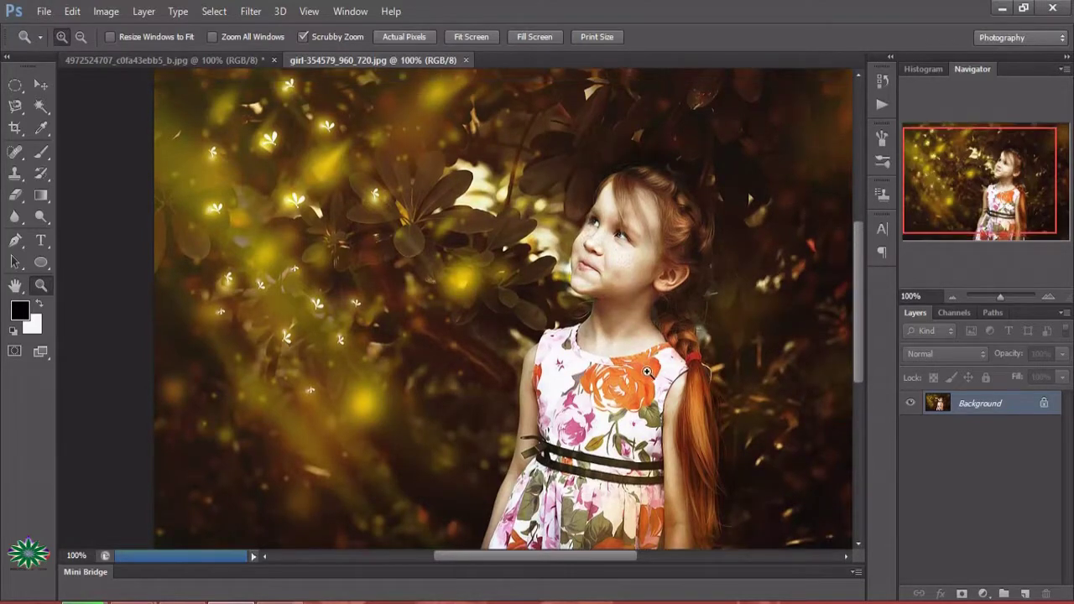
pyautogui.scroll(1, 643, 379)
pyautogui.scroll(1, 643, 378)
pyautogui.scroll(-1, 643, 379)
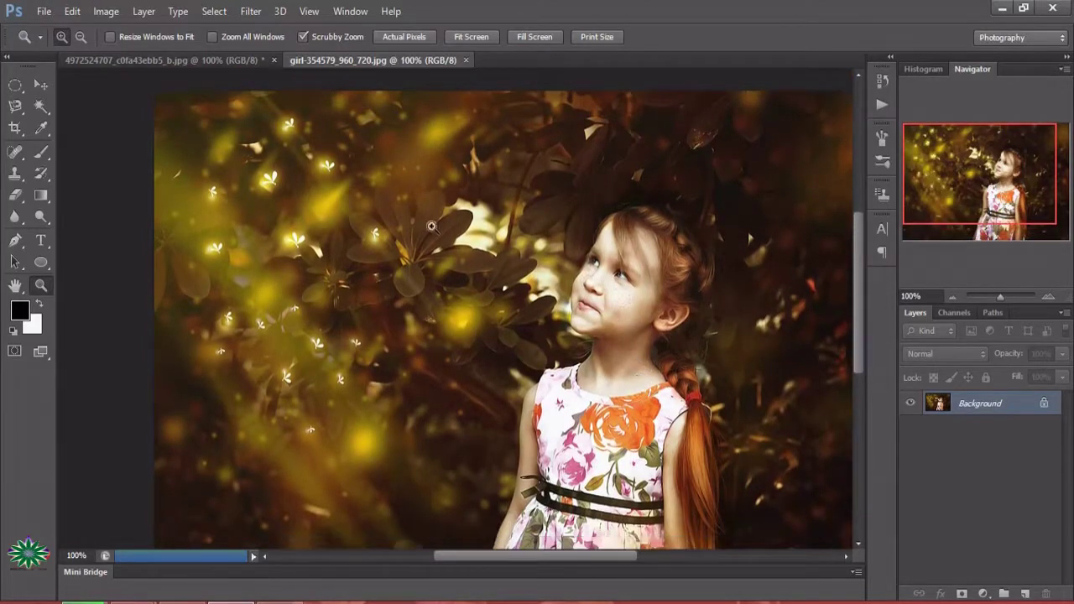
# Drag the selected birds from the painting into the girl photo and shrink them to about 38% by 25%
pyautogui.click(39, 86)
pyautogui.click(172, 63)
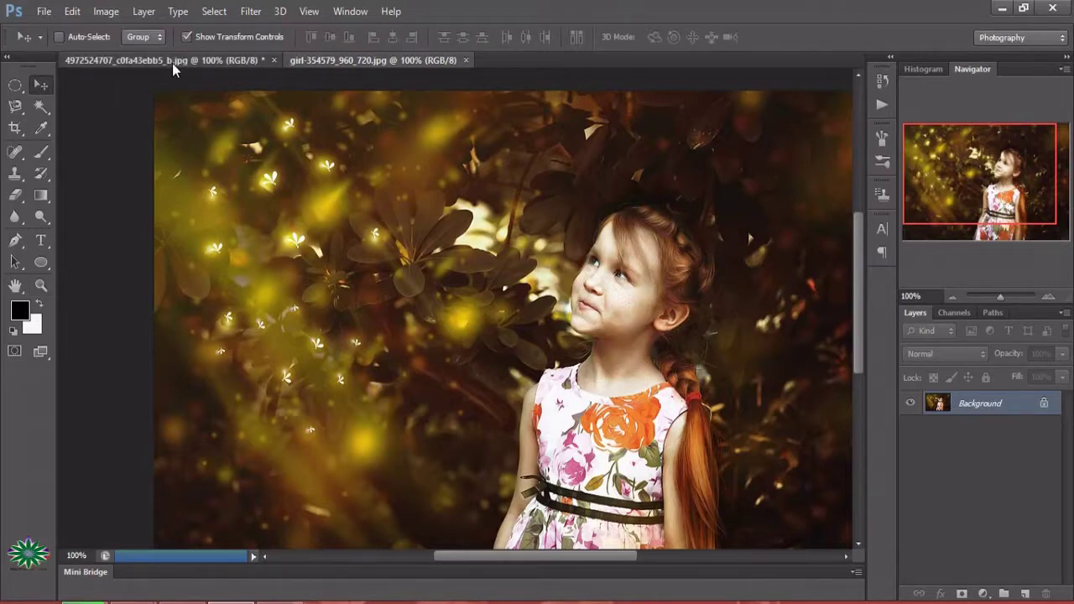
pyautogui.moveTo(331, 243)
pyautogui.mouseDown()
pyautogui.moveTo(346, 70)
pyautogui.moveTo(342, 239)
pyautogui.mouseUp()
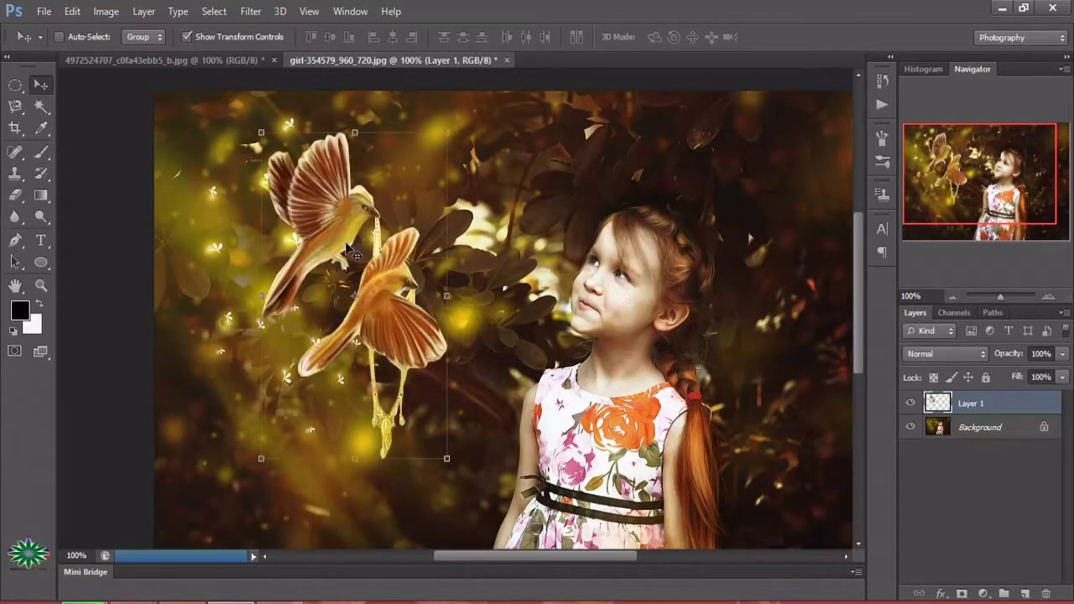
pyautogui.moveTo(261, 132)
pyautogui.mouseDown()
pyautogui.moveTo(325, 336)
pyautogui.moveTo(372, 348)
pyautogui.moveTo(376, 379)
pyautogui.mouseUp()
# Move the birds to the top-left above the leaves, rotate them about 22°, and commit
pyautogui.moveTo(412, 426)
pyautogui.mouseDown()
pyautogui.moveTo(319, 199)
pyautogui.moveTo(310, 141)
pyautogui.mouseUp()
pyautogui.moveTo(404, 413)
pyautogui.mouseDown()
pyautogui.moveTo(322, 177)
pyautogui.moveTo(326, 126)
pyautogui.moveTo(319, 135)
pyautogui.moveTo(365, 133)
pyautogui.mouseUp()
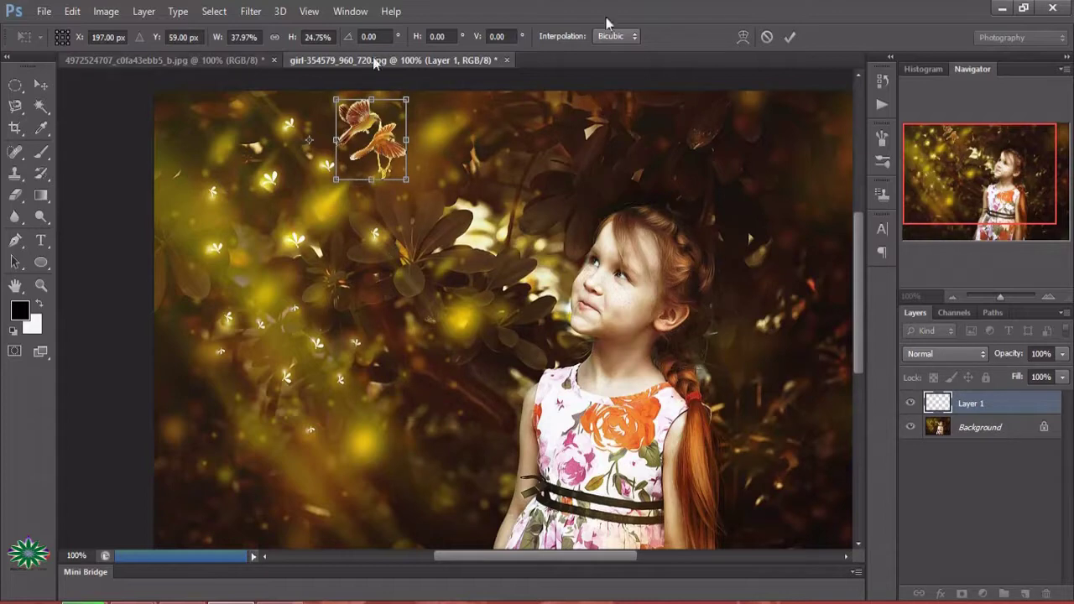
pyautogui.click(791, 38)
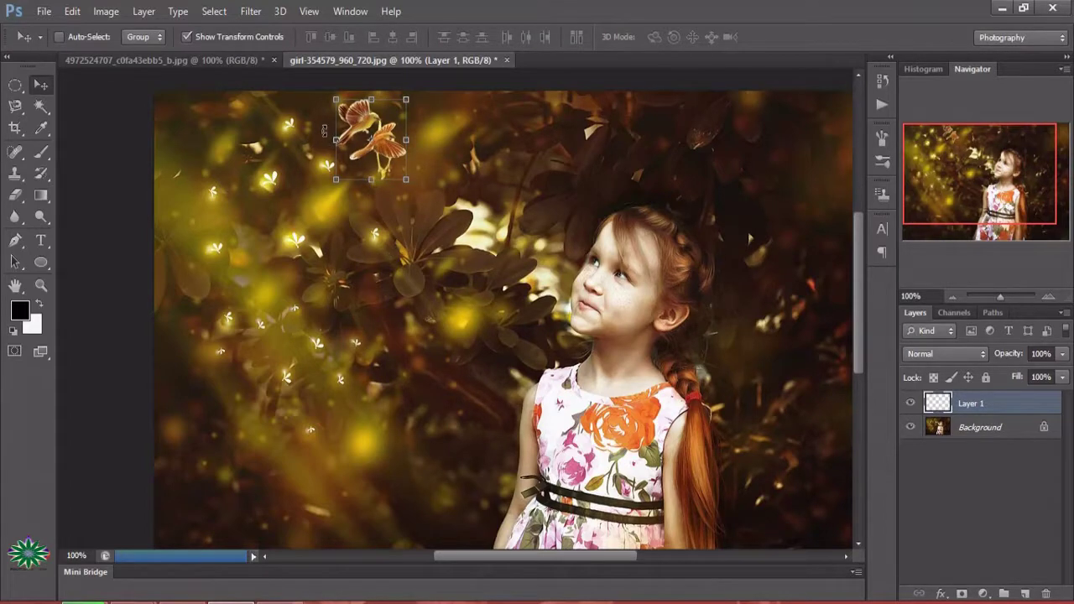
pyautogui.moveTo(324, 130); pyautogui.dragTo(318, 105)
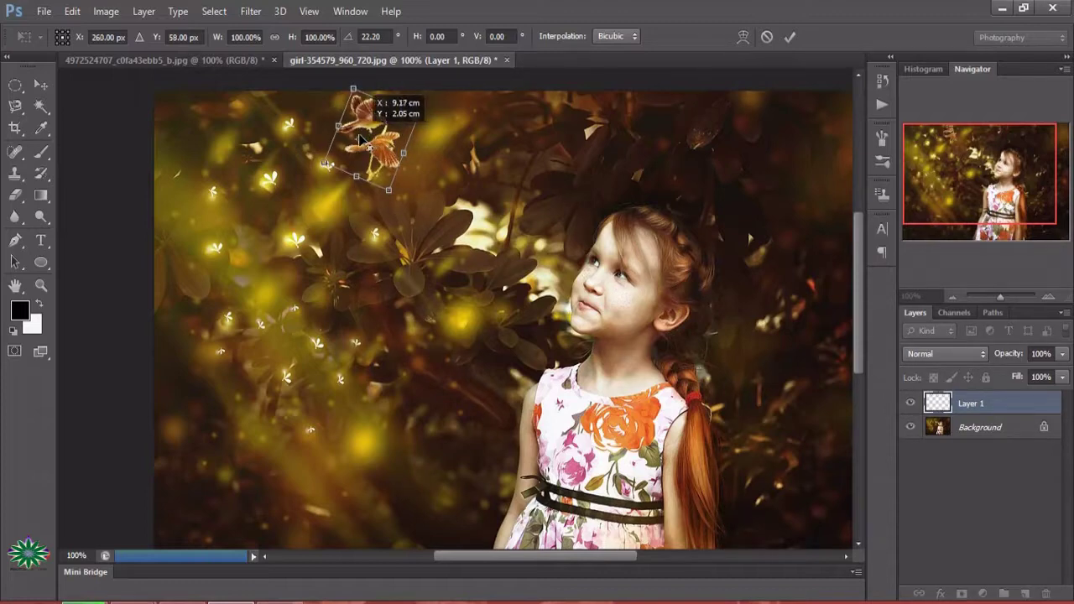
pyautogui.moveTo(361, 138); pyautogui.dragTo(357, 133)
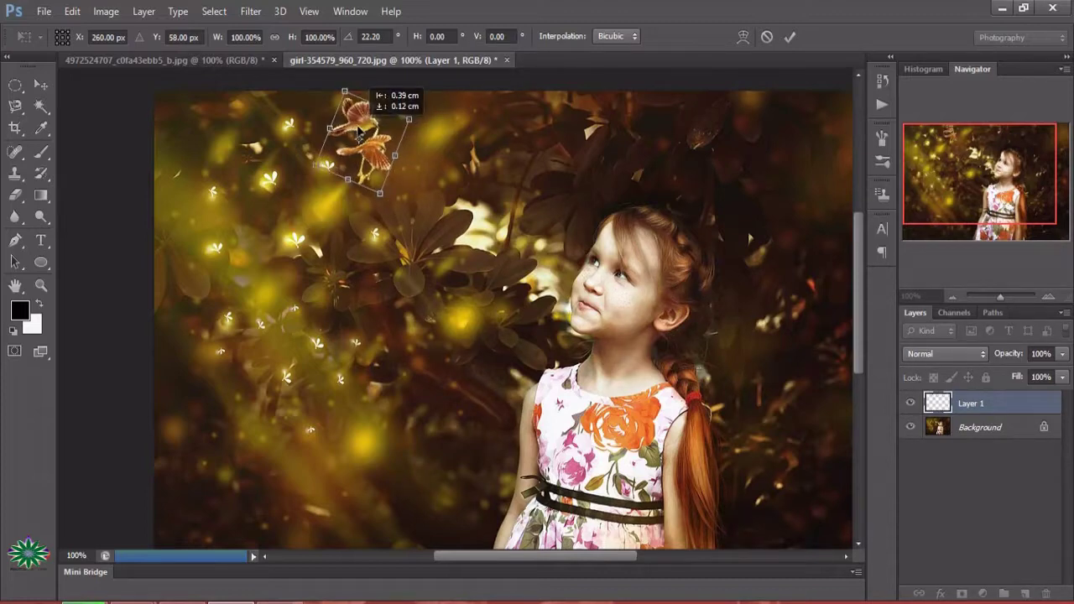
pyautogui.click(789, 37)
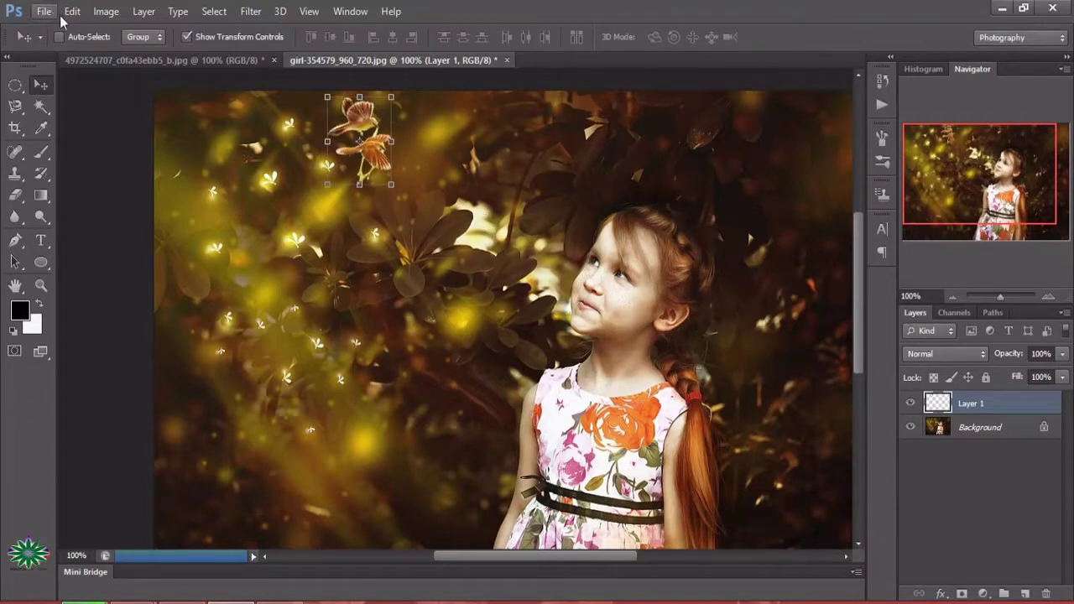
pyautogui.click(106, 11)
pyautogui.moveTo(130, 53)
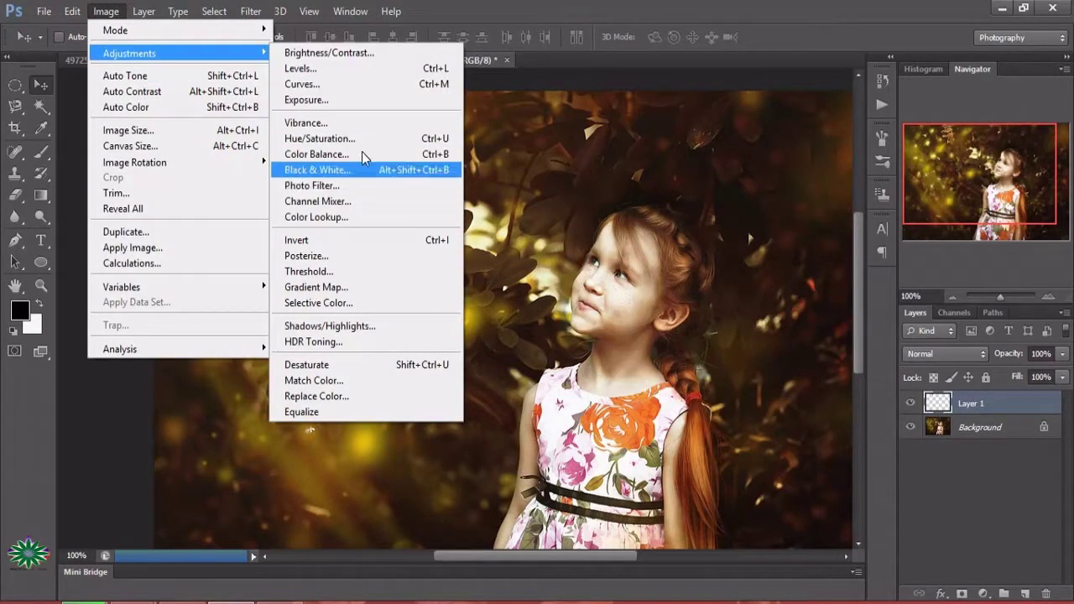
# Apply Hue/Saturation of Hue +3, Saturation +18, Lightness +10 to the birds layer
pyautogui.click(364, 146)
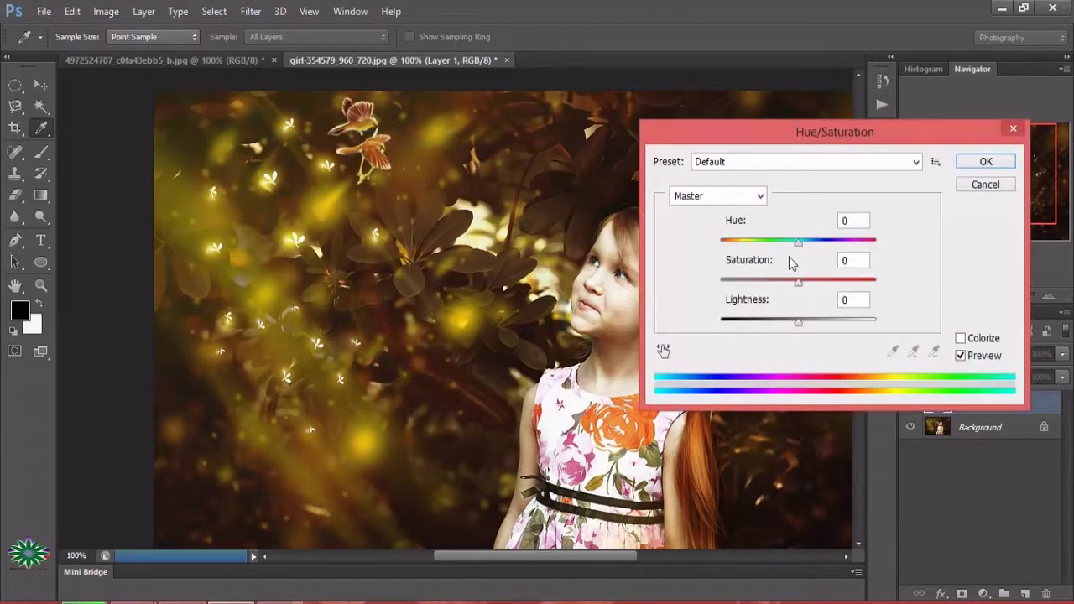
pyautogui.click(798, 241)
pyautogui.moveTo(797, 241)
pyautogui.mouseDown()
pyautogui.moveTo(776, 242)
pyautogui.moveTo(815, 254)
pyautogui.moveTo(801, 255)
pyautogui.moveTo(816, 287)
pyautogui.moveTo(808, 328)
pyautogui.mouseUp()
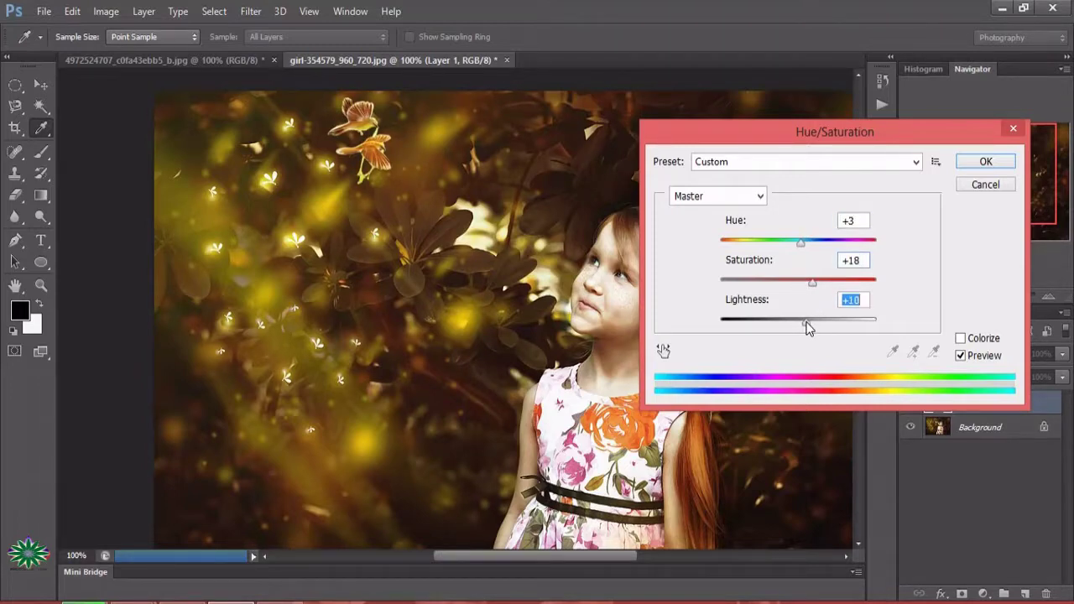
pyautogui.click(983, 163)
pyautogui.press('v')
pyautogui.click(113, 13)
pyautogui.moveTo(130, 52)
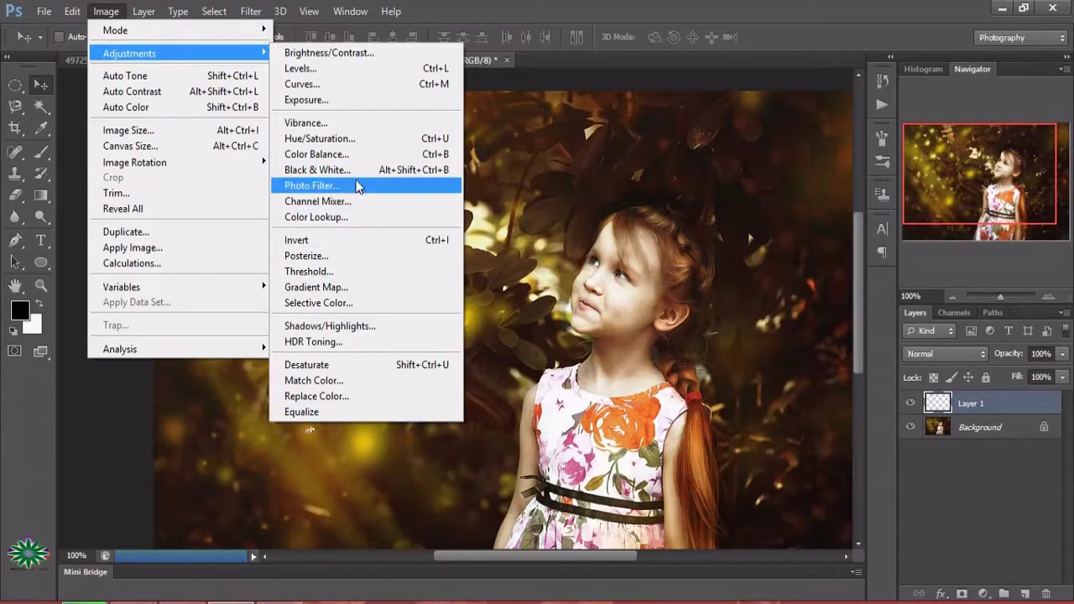
# In Curves, lift the RGB midpoint from 118 to 141
pyautogui.click(355, 84)
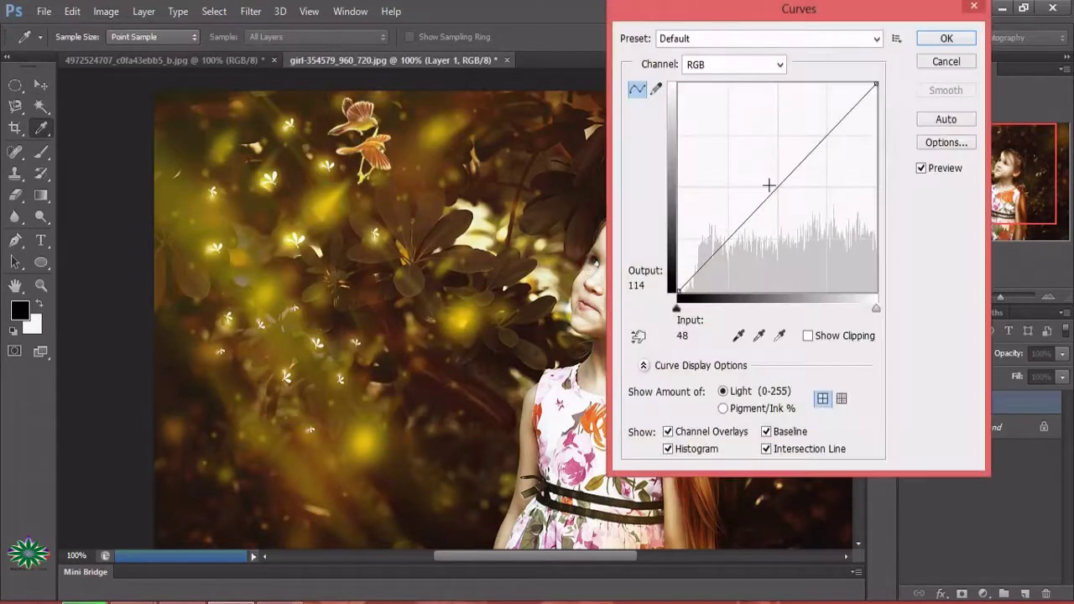
pyautogui.click(773, 182)
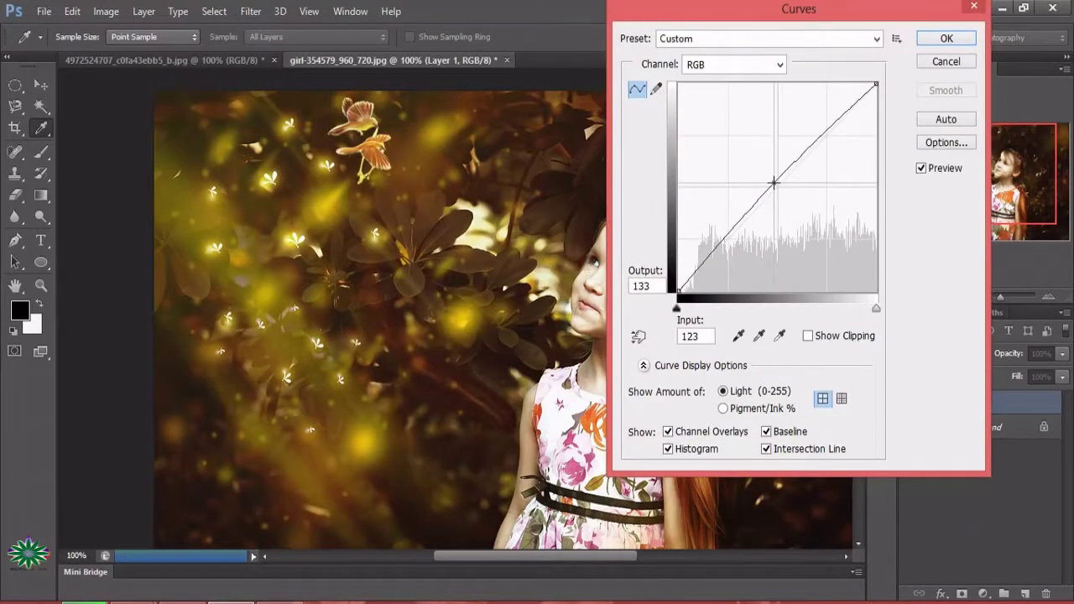
pyautogui.moveTo(773, 182); pyautogui.dragTo(770, 178)
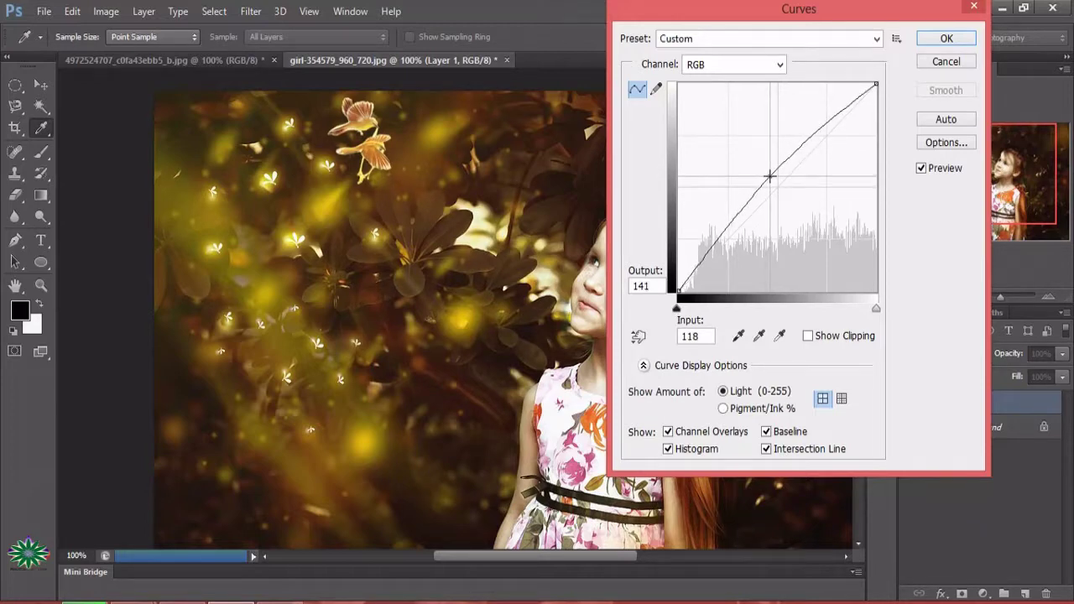
# Set the Green channel black point to 13 and white point to 242, then apply
pyautogui.click(771, 68)
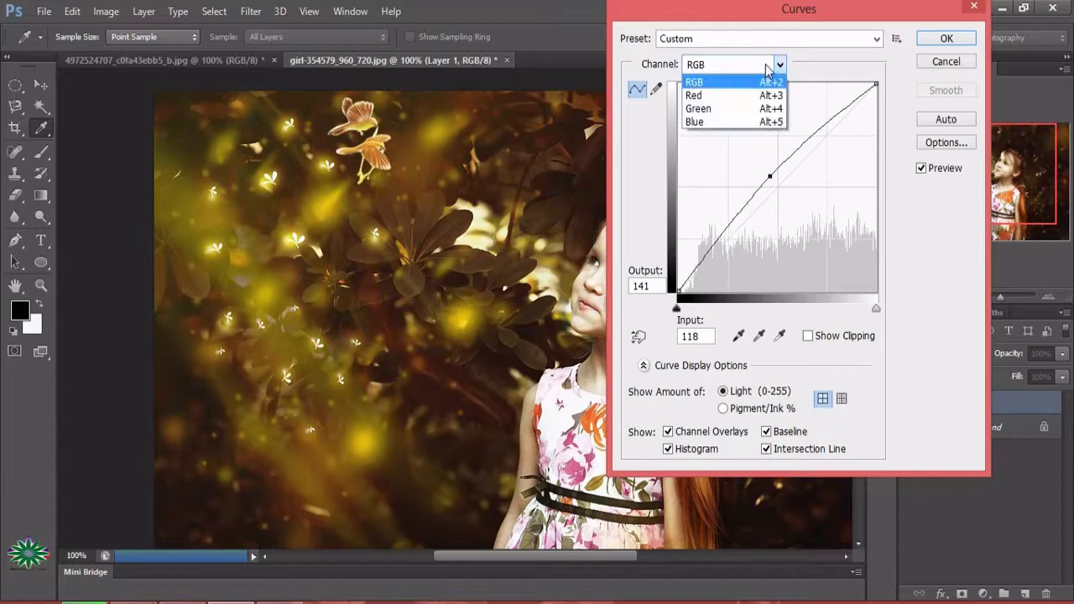
pyautogui.click(755, 109)
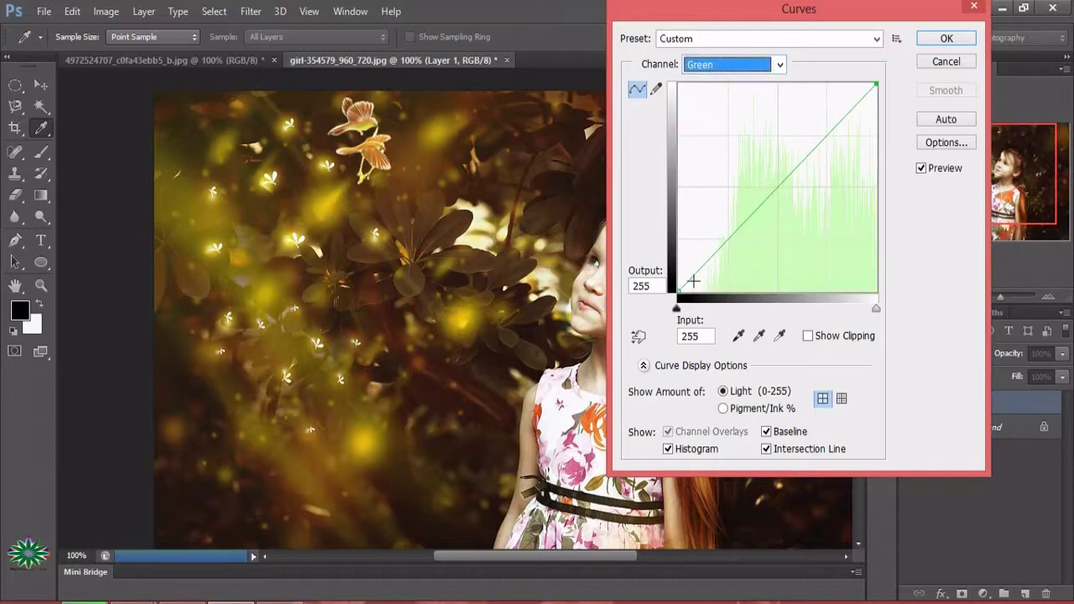
pyautogui.moveTo(678, 292); pyautogui.dragTo(688, 292)
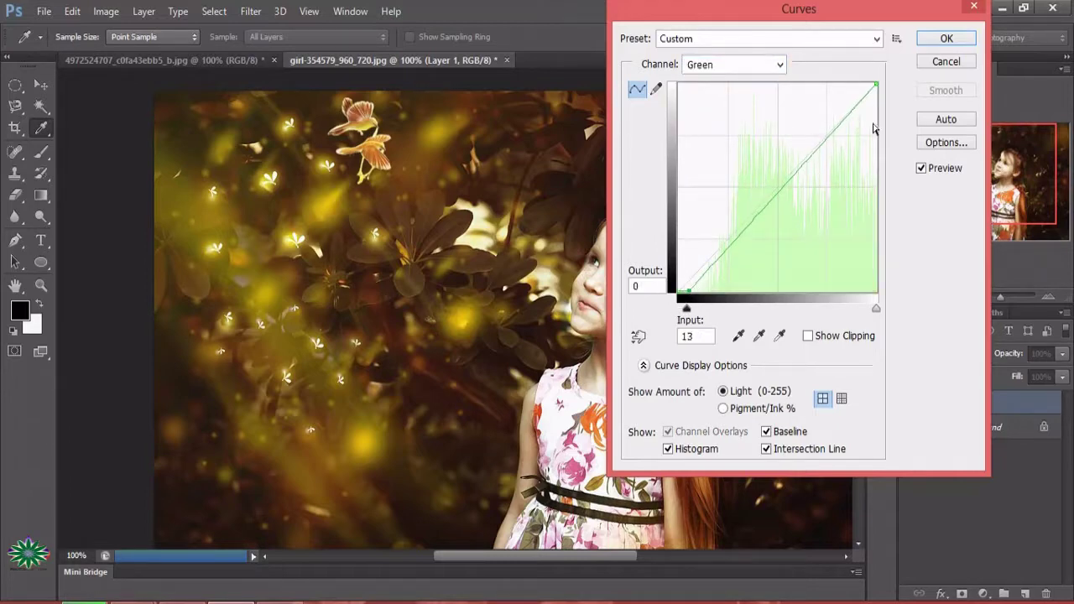
pyautogui.moveTo(878, 83); pyautogui.dragTo(864, 84)
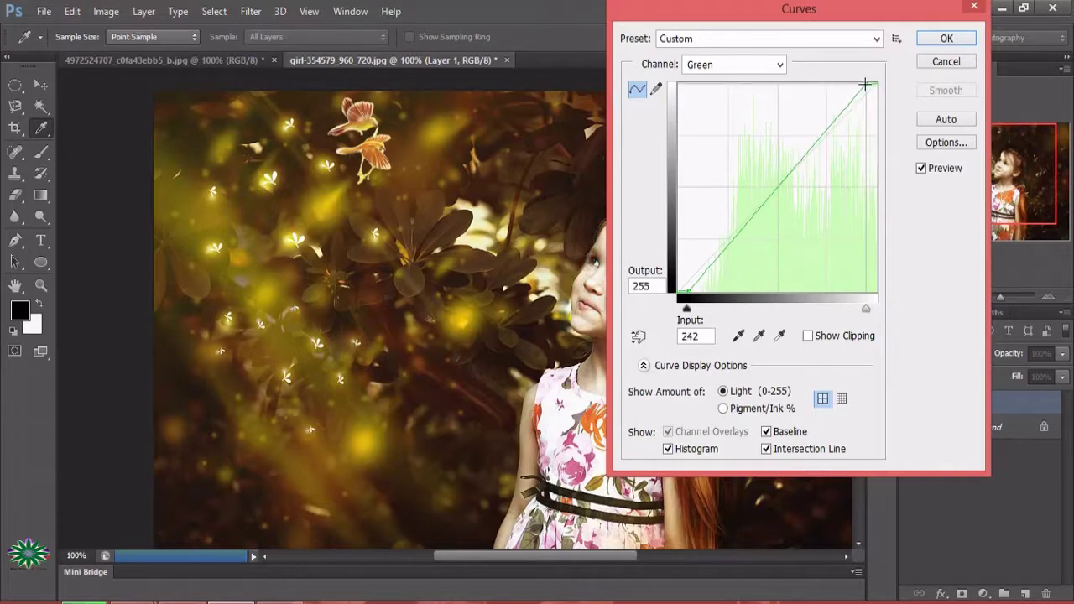
pyautogui.click(951, 38)
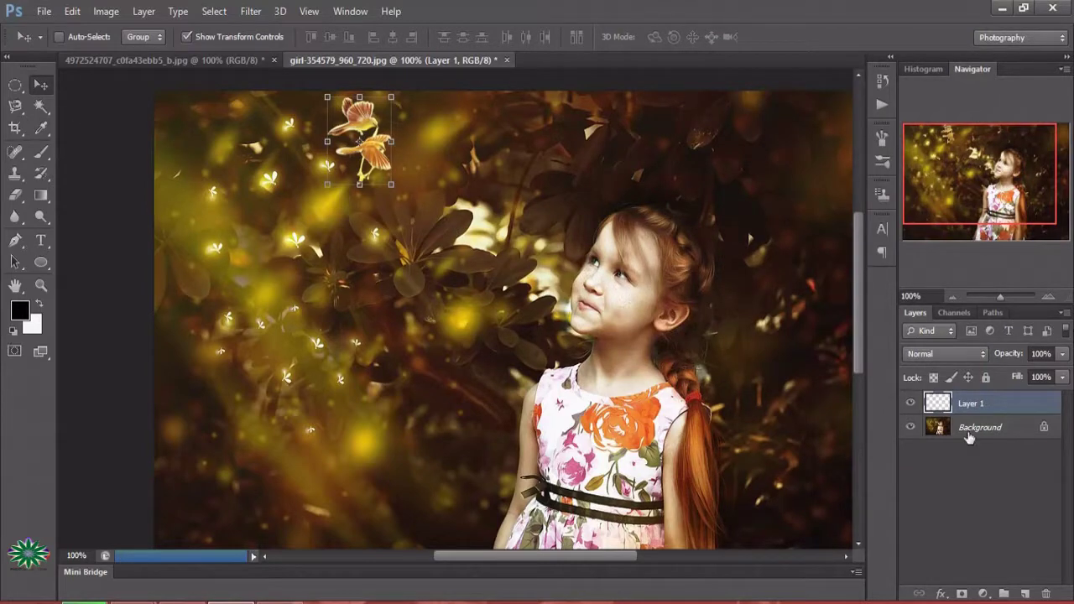
# Add a Solid Color fill layer in bright blue #2b57e6
pyautogui.click(983, 595)
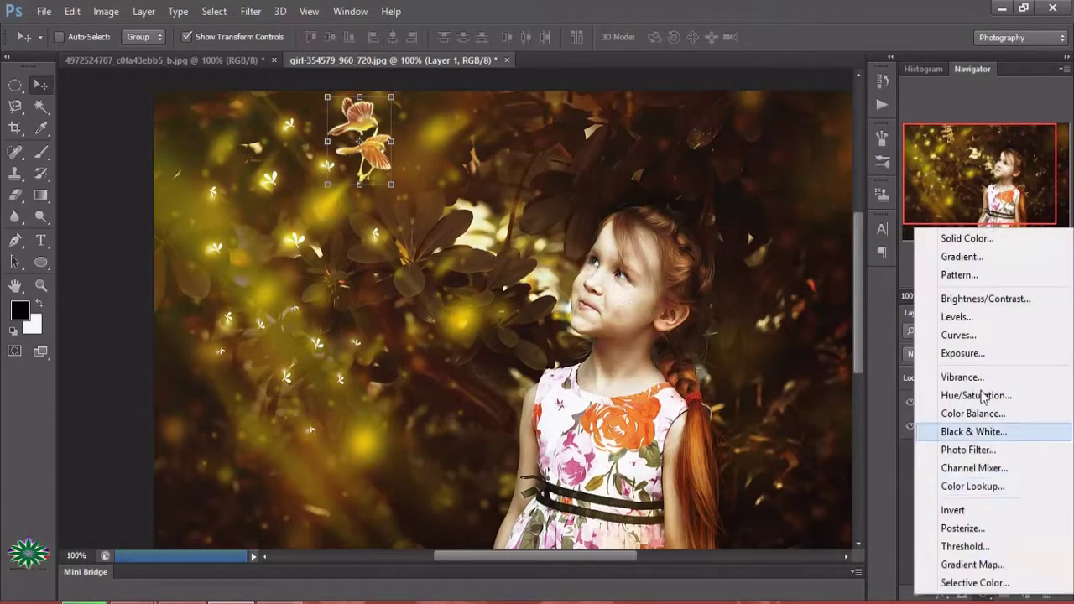
pyautogui.click(963, 239)
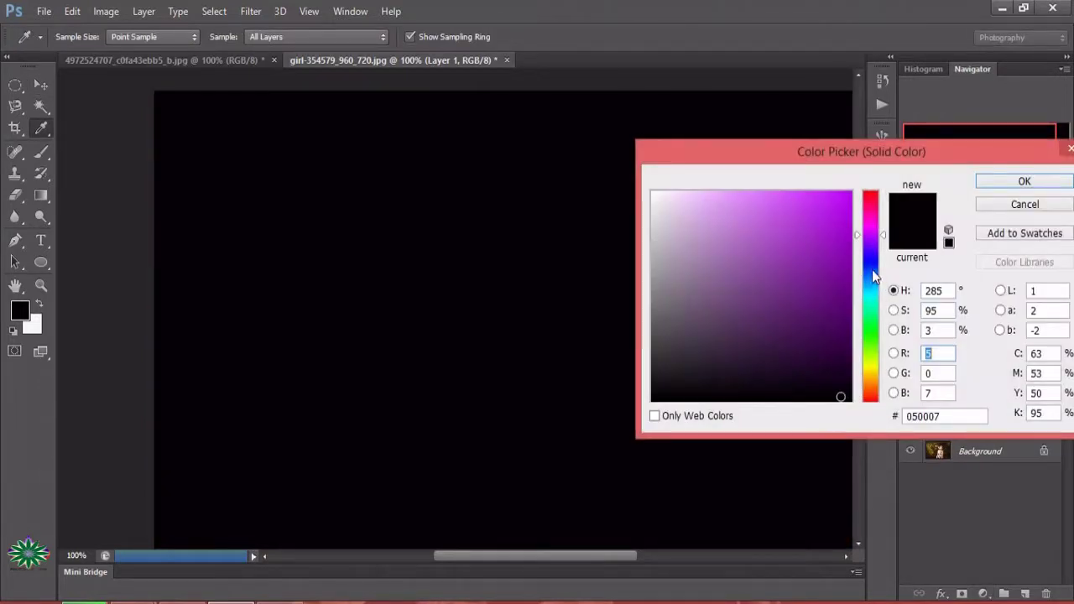
pyautogui.click(872, 269)
pyautogui.moveTo(827, 264); pyautogui.dragTo(814, 212)
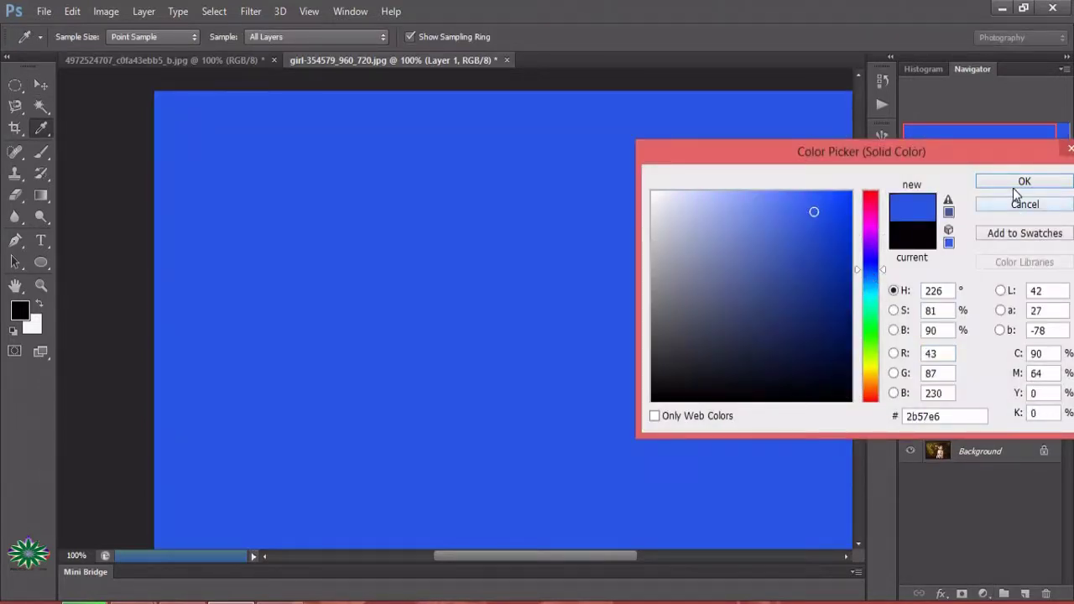
pyautogui.click(1012, 183)
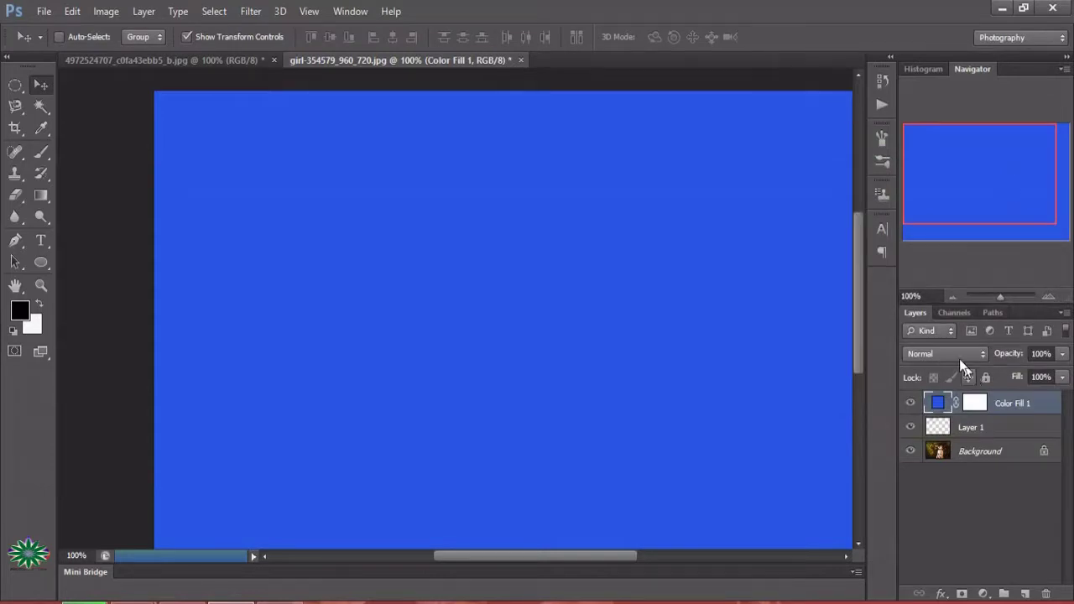
# Set the blue fill layer to Screen blend mode at 27% opacity
pyautogui.click(960, 358)
pyautogui.click(931, 140)
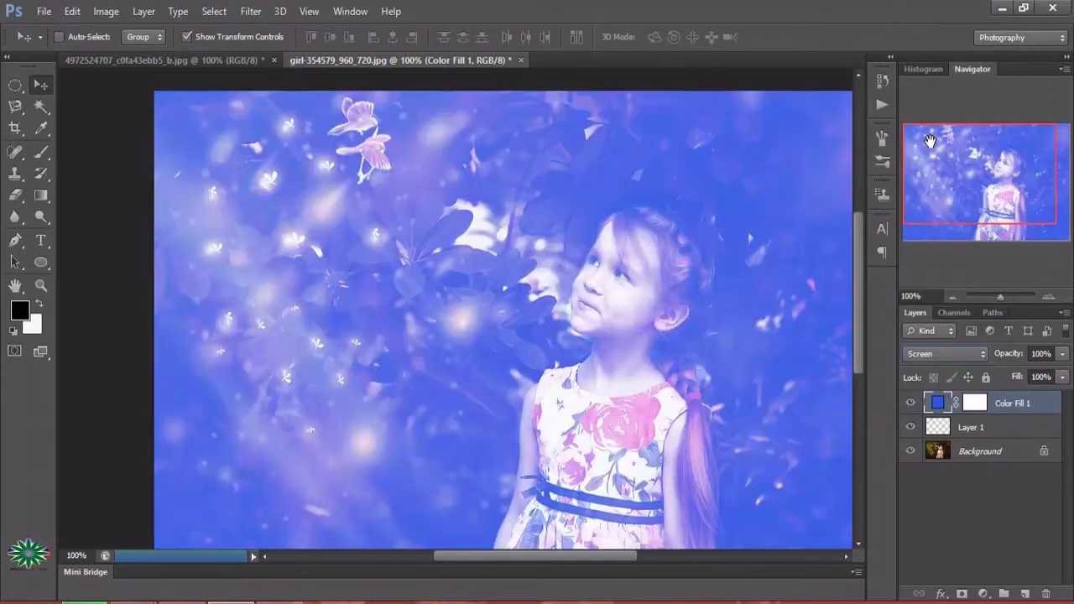
pyautogui.click(1062, 356)
pyautogui.moveTo(1063, 375); pyautogui.dragTo(1004, 377)
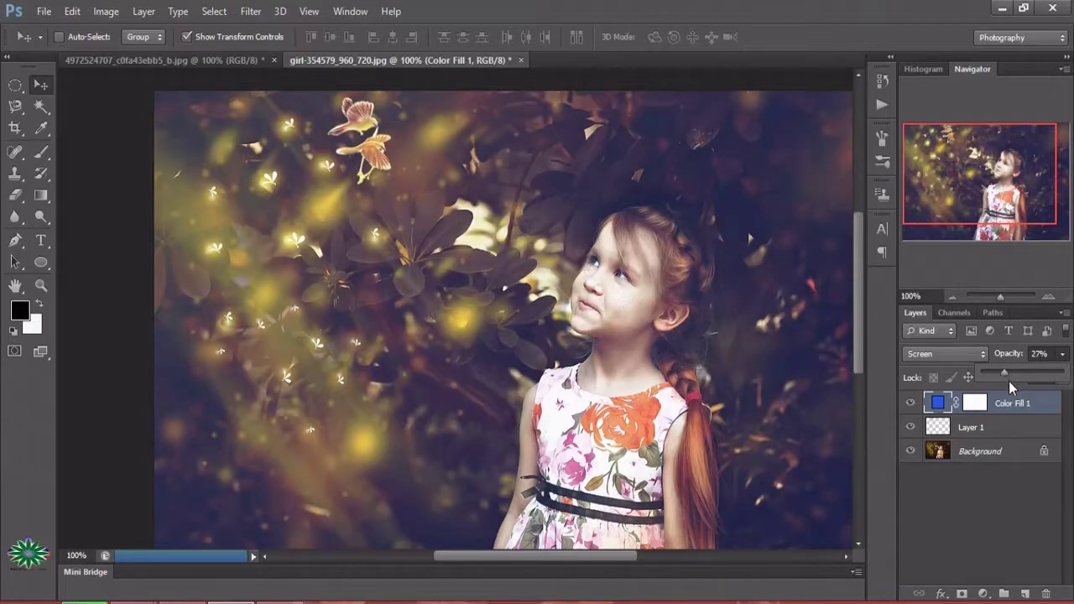
# Add a Curves layer raising the RGB black point and the Green channel black point to 8
pyautogui.click(983, 594)
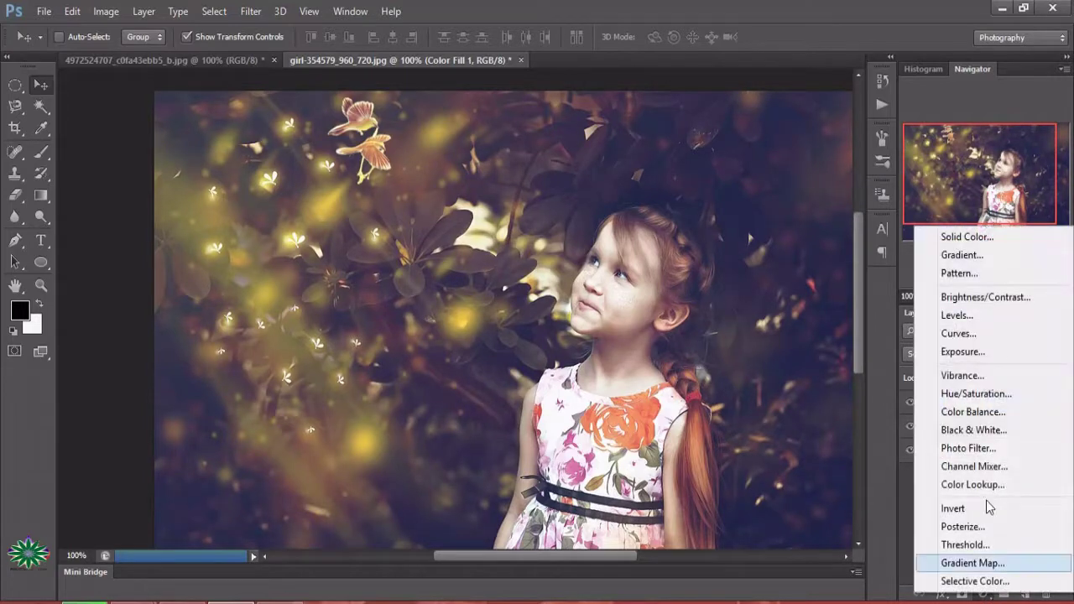
pyautogui.click(985, 334)
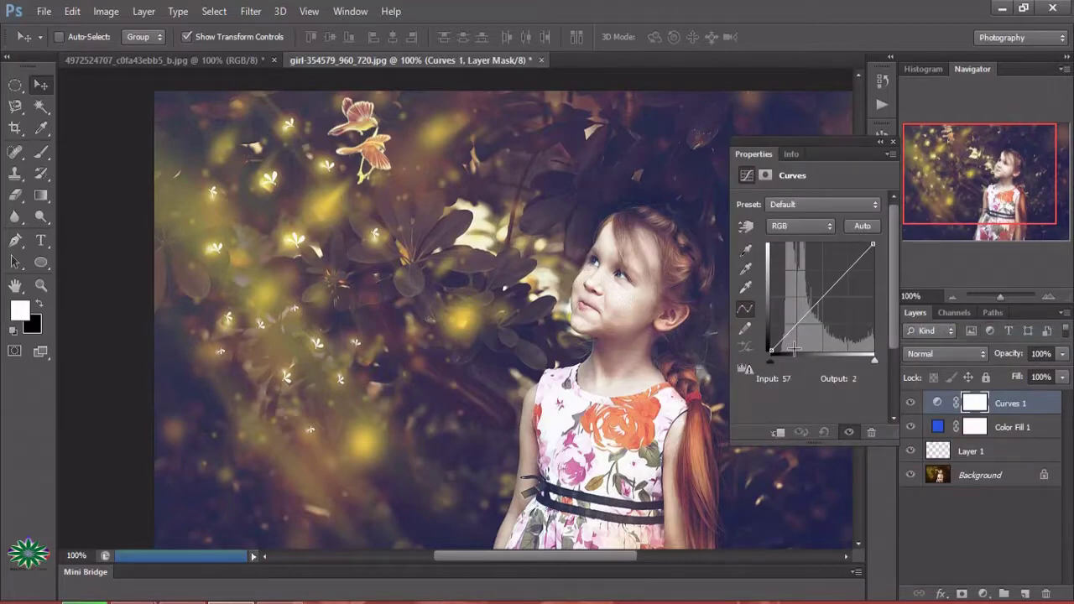
pyautogui.moveTo(771, 351); pyautogui.dragTo(772, 347)
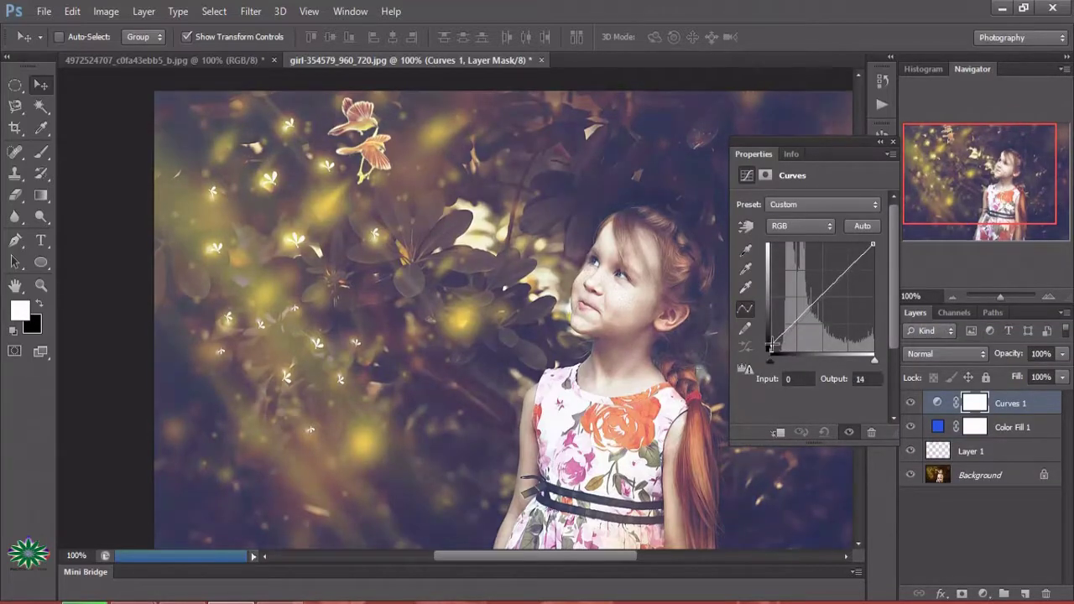
pyautogui.click(787, 224)
pyautogui.click(789, 263)
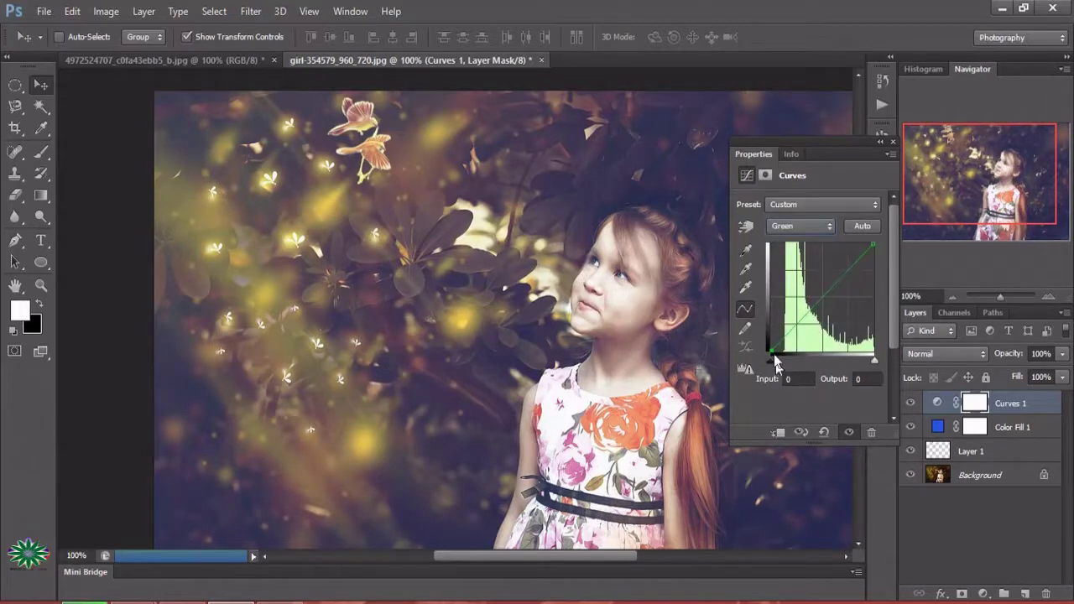
pyautogui.moveTo(774, 350); pyautogui.dragTo(772, 348)
pyautogui.click(895, 146)
# Add a Hue/Saturation layer set to Hue +14, Saturation +20 and Lightness +2
pyautogui.click(984, 595)
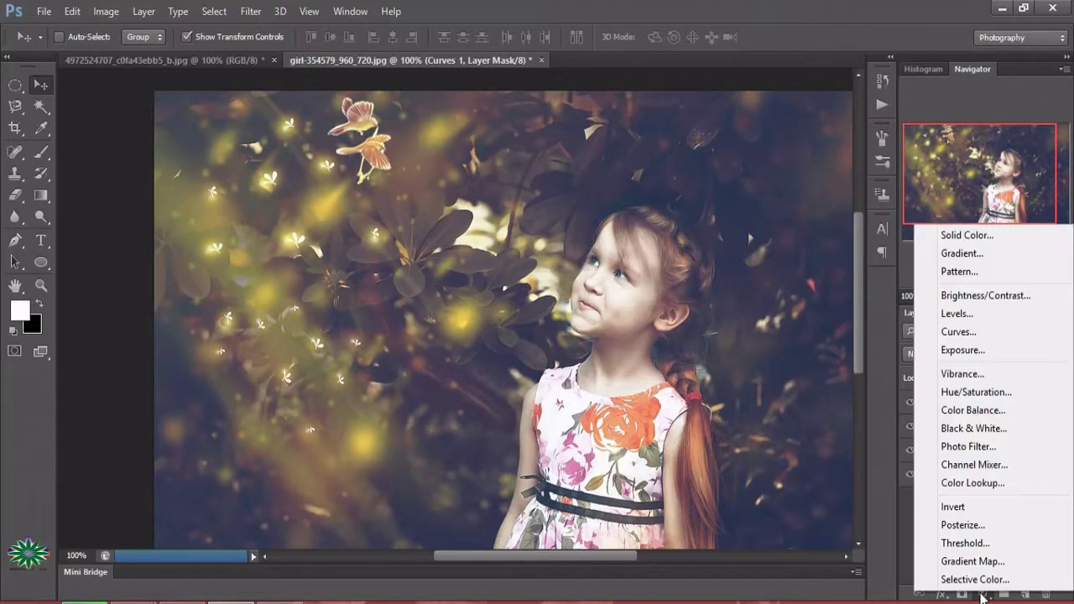
pyautogui.click(977, 392)
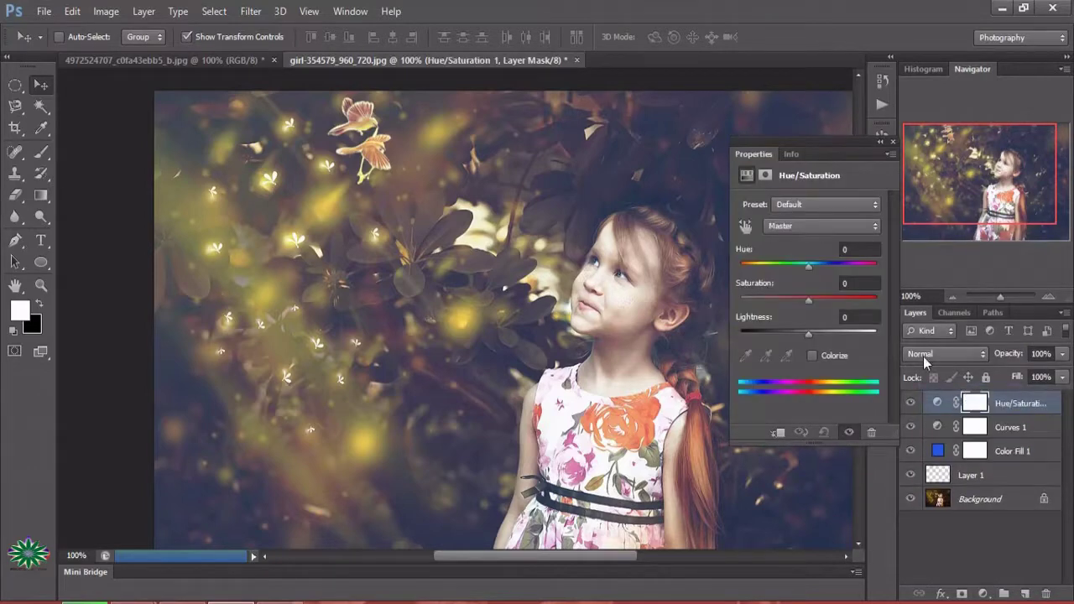
pyautogui.moveTo(809, 266)
pyautogui.mouseDown()
pyautogui.moveTo(818, 267)
pyautogui.moveTo(818, 305)
pyautogui.mouseUp()
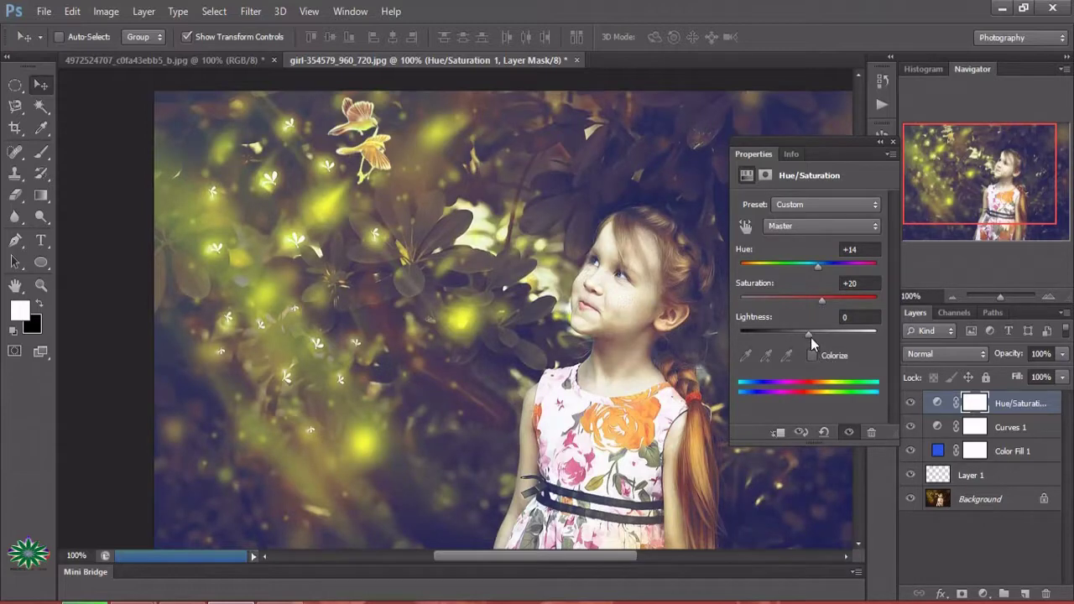
pyautogui.moveTo(811, 332); pyautogui.dragTo(810, 333)
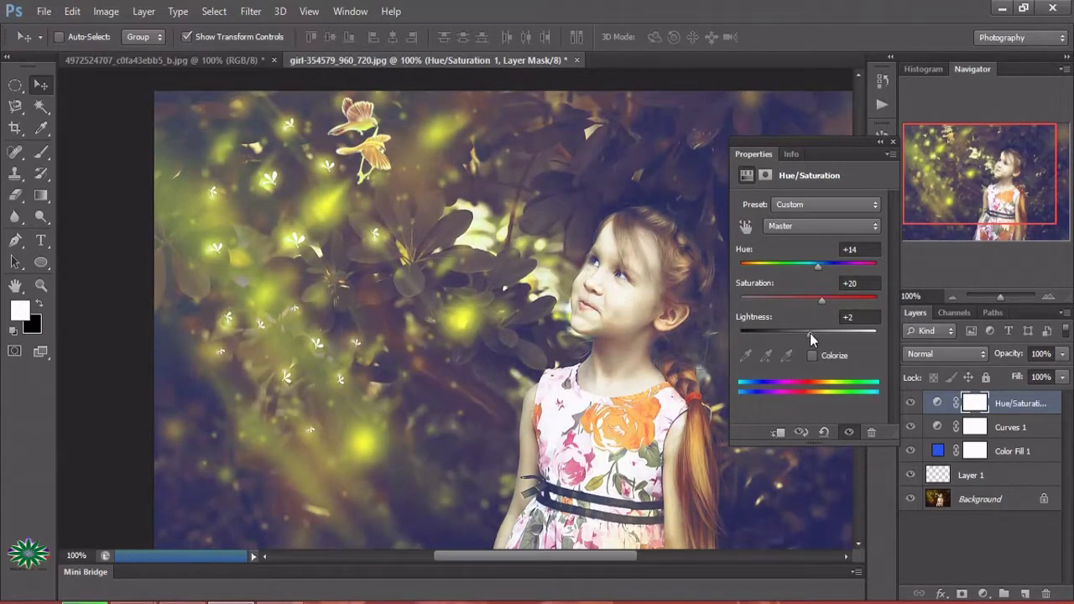
pyautogui.click(893, 141)
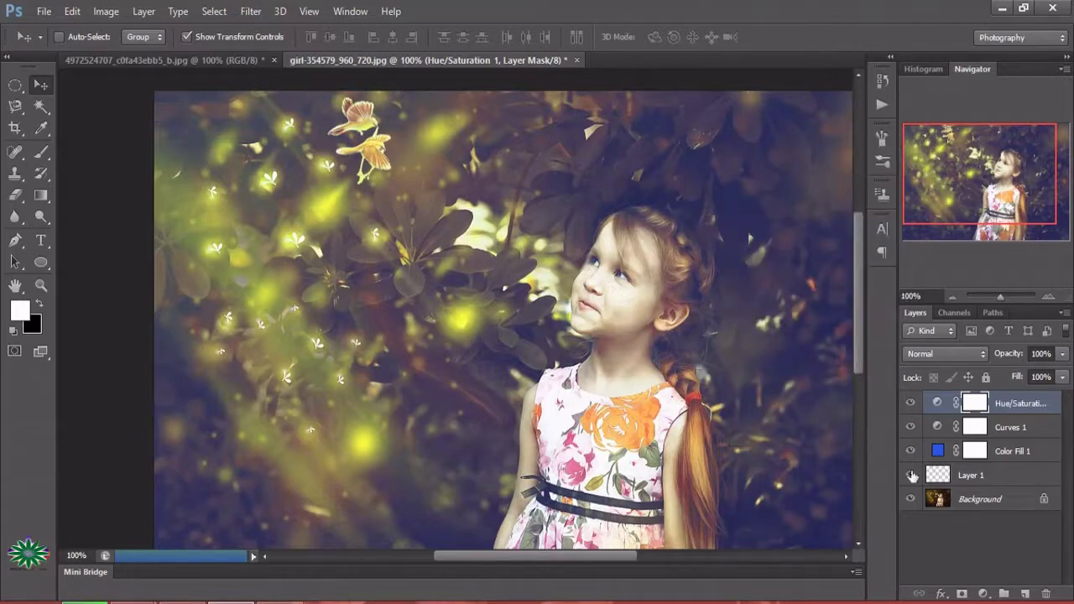
pyautogui.click(983, 594)
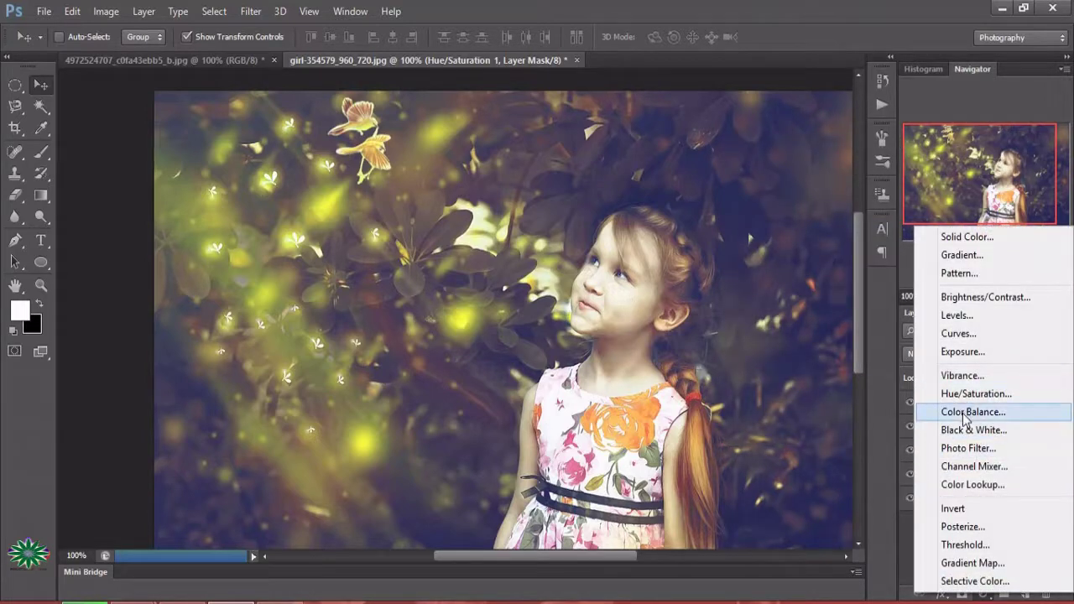
# Add a Color Balance layer with midtones −2, +9, +11, then hide a lower layer to compare
pyautogui.click(988, 418)
pyautogui.moveTo(783, 243); pyautogui.dragTo(788, 300)
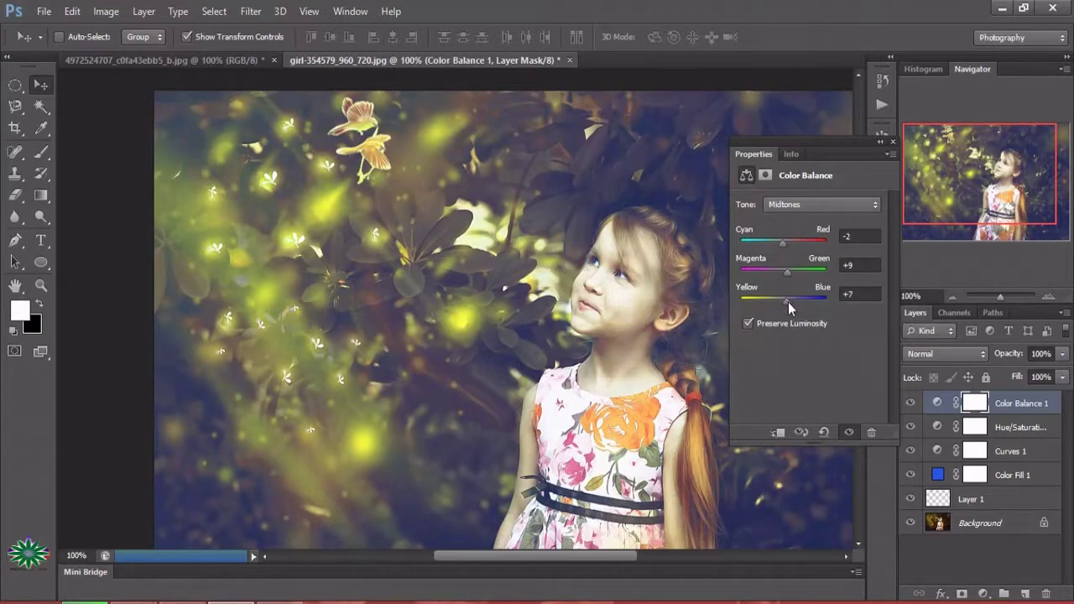
pyautogui.click(888, 140)
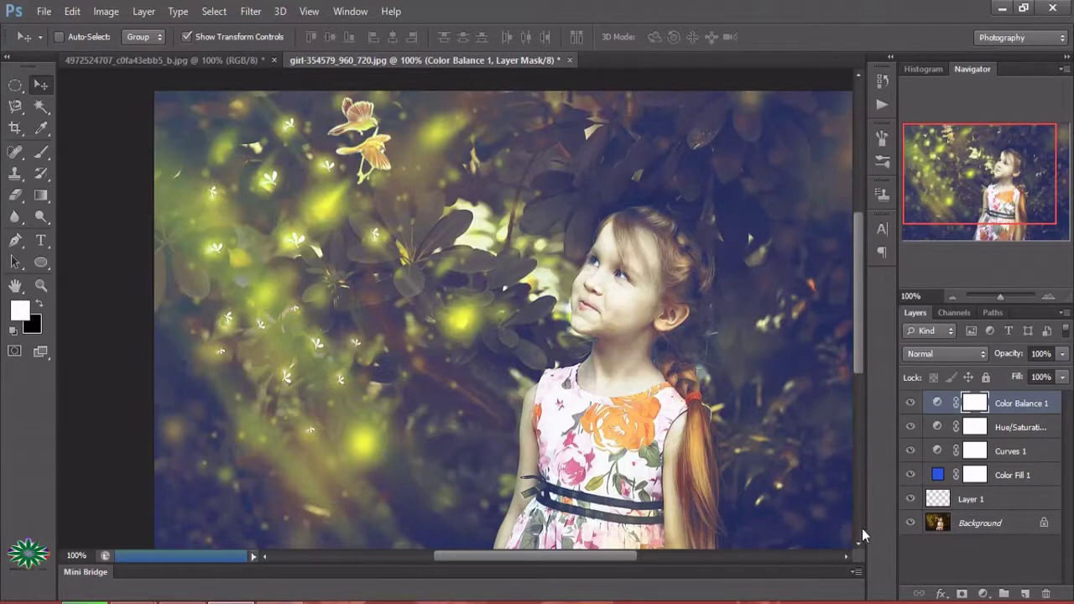
pyautogui.click(911, 428)
pyautogui.click(911, 428)
pyautogui.click(910, 451)
pyautogui.click(911, 451)
pyautogui.click(911, 475)
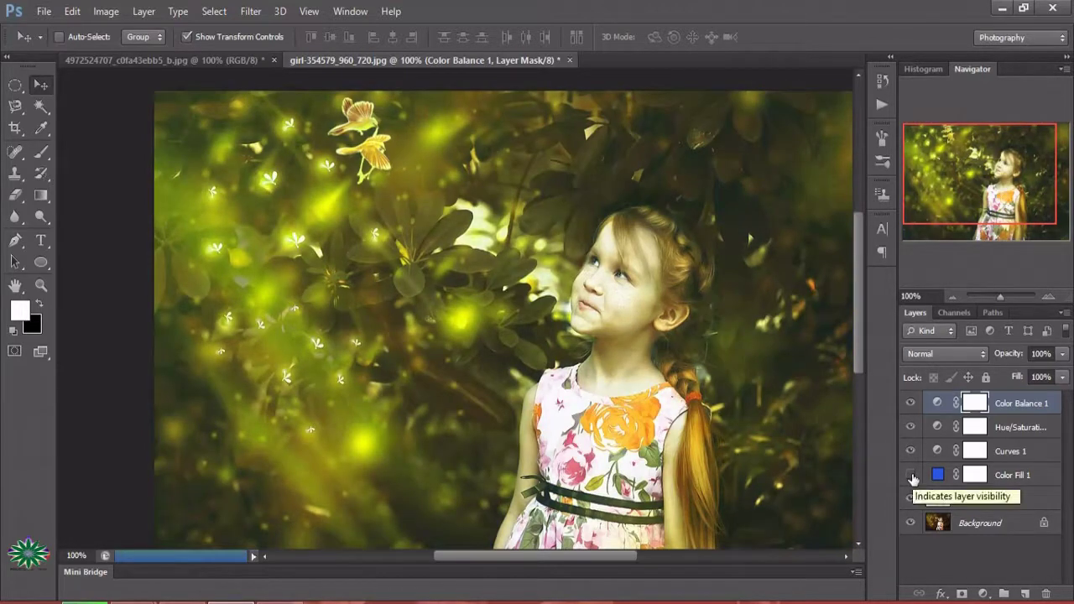
pyautogui.click(911, 475)
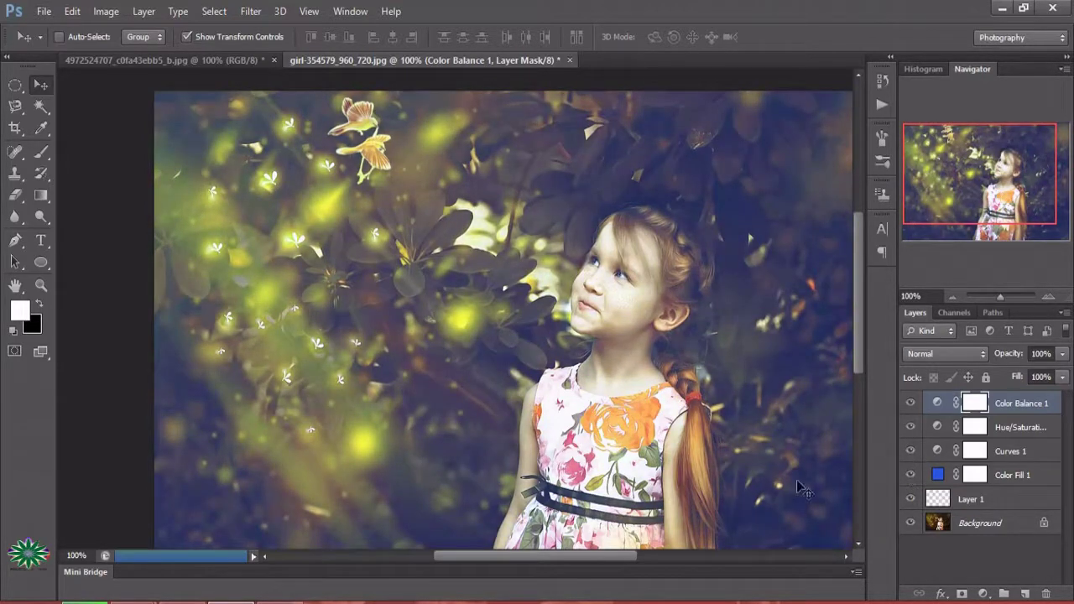